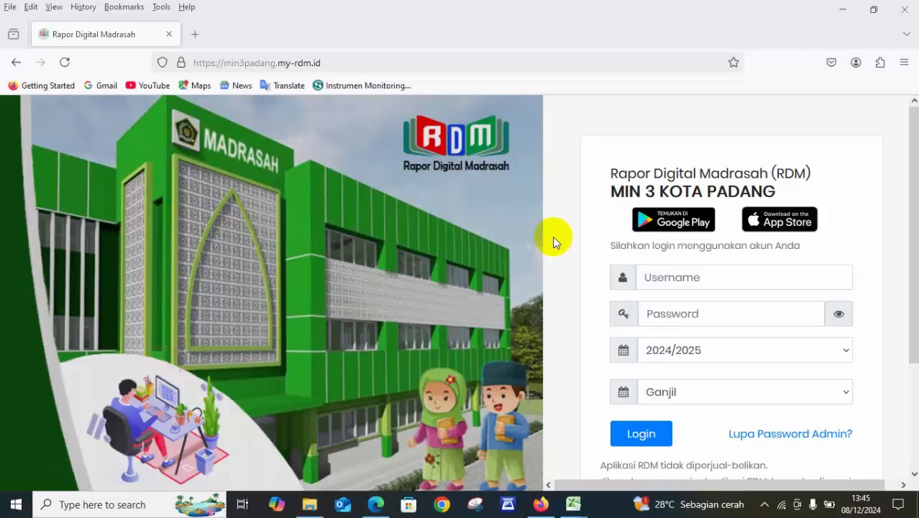
Open a blank Notepad window and place it beside the RDM login form.
{"action": "left_click", "coordinate": [150, 503]}
{"action": "type", "text": "n"}
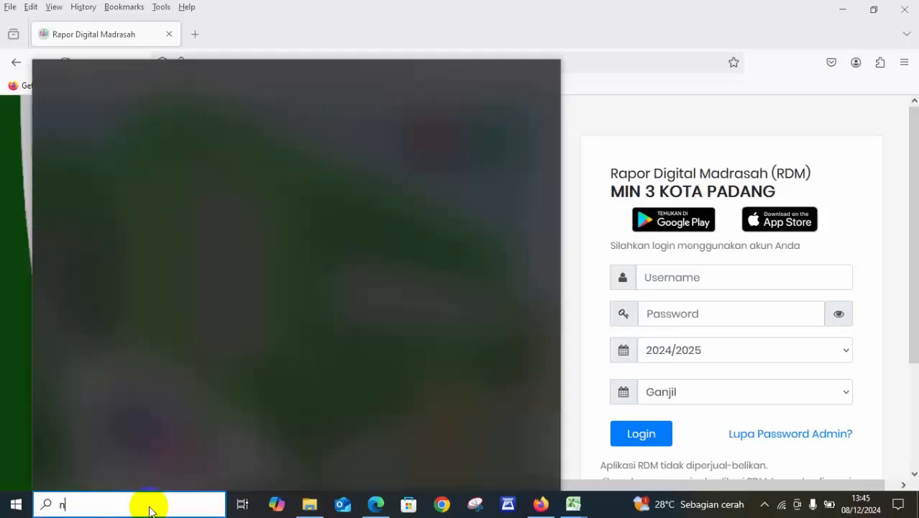
{"action": "type", "text": "ote"}
{"action": "key", "text": "Return"}
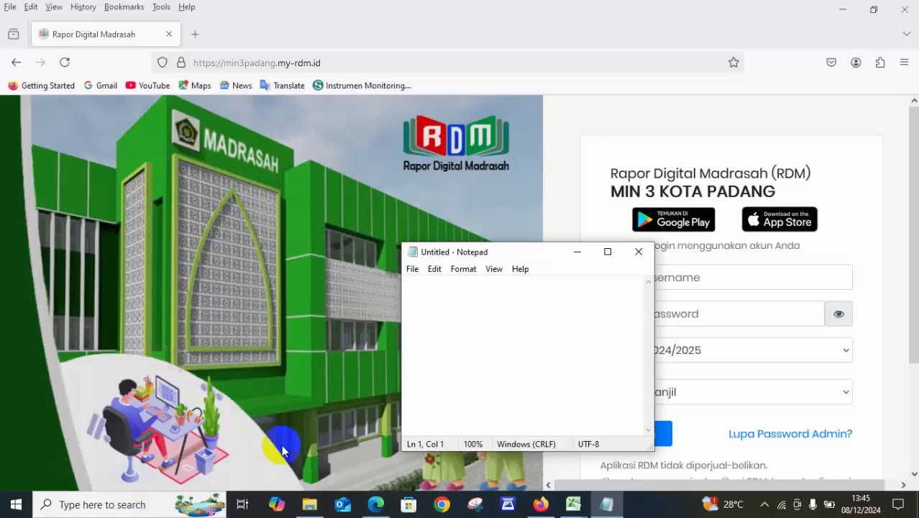
{"action": "left_click_drag", "start_coordinate": [531, 256], "coordinate": [241, 226]}
Write three note lines: "login", "username dan pasword, oleh proktor" and "NUPTK dan tersendiri".
{"action": "type", "text": "login"}
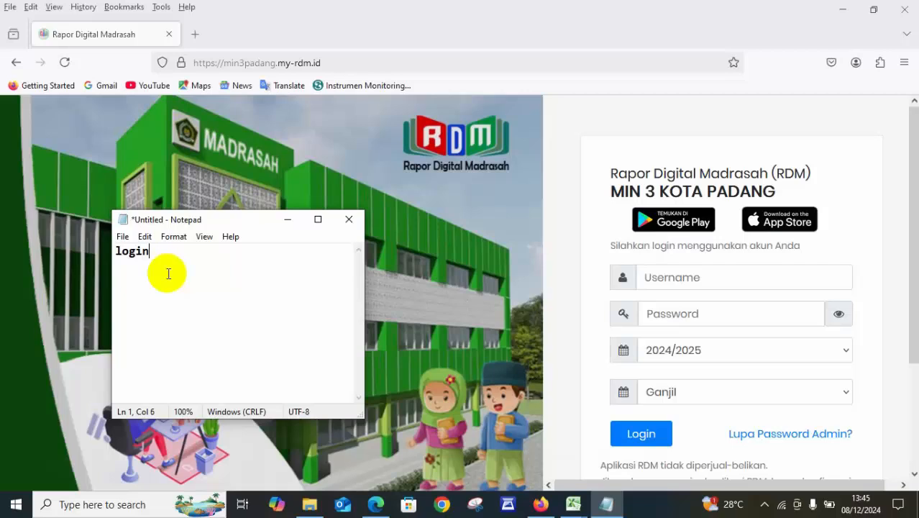
{"action": "key", "text": "Return"}
{"action": "type", "text": "username"}
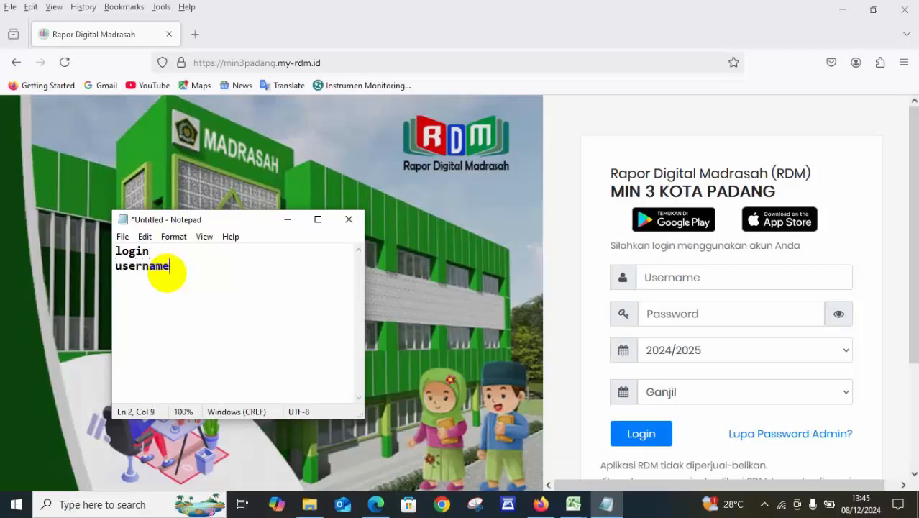
{"action": "type", "text": " dan pasword"}
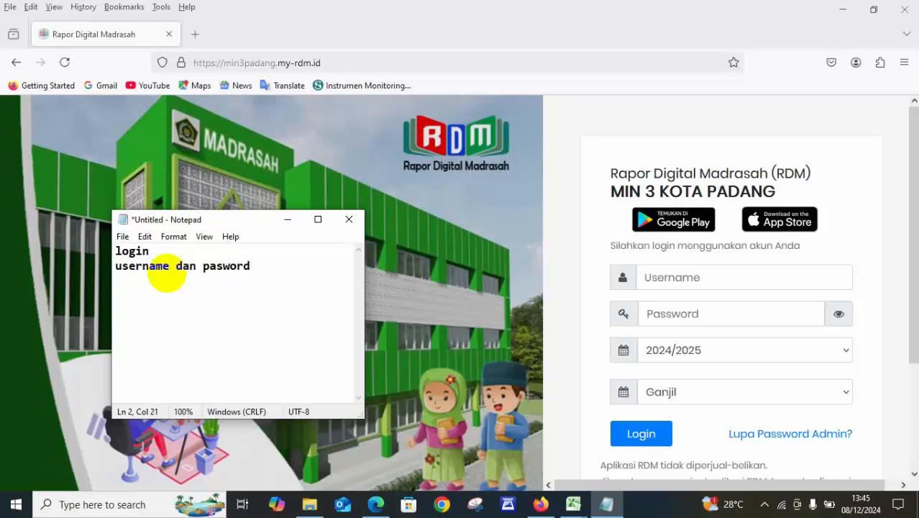
{"action": "type", "text": ", oleh proktor"}
{"action": "key", "text": "Return"}
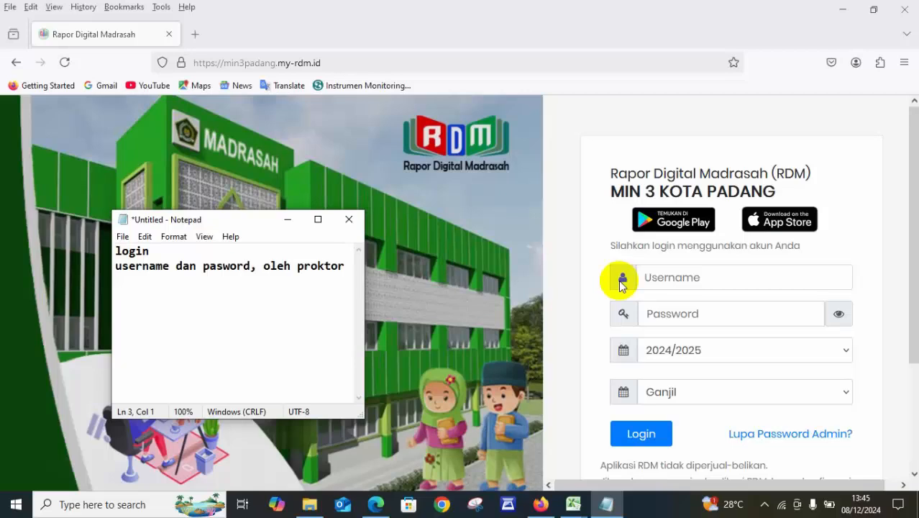
{"action": "type", "text": "NUPTK dan tersendiri"}
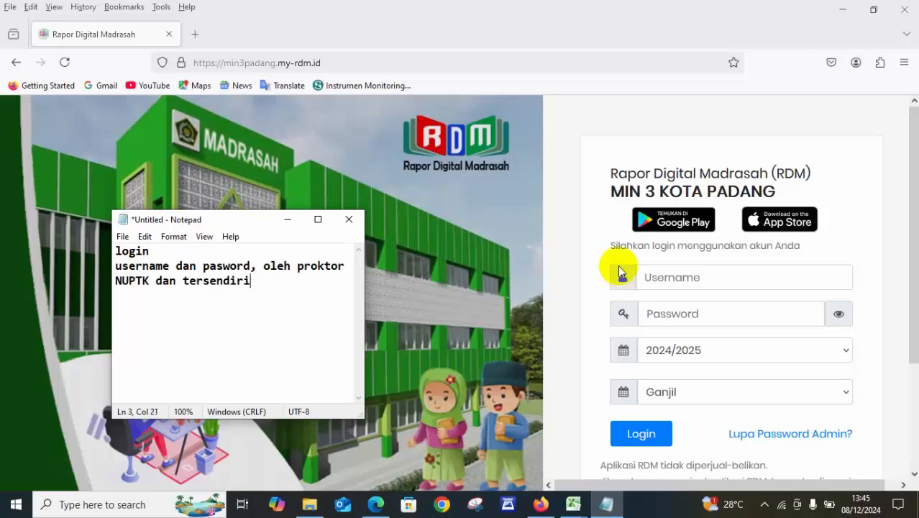
Log in to RDM in the browser with the saved username and password for 2024/2025, Ganjil.
{"action": "left_click", "coordinate": [658, 279]}
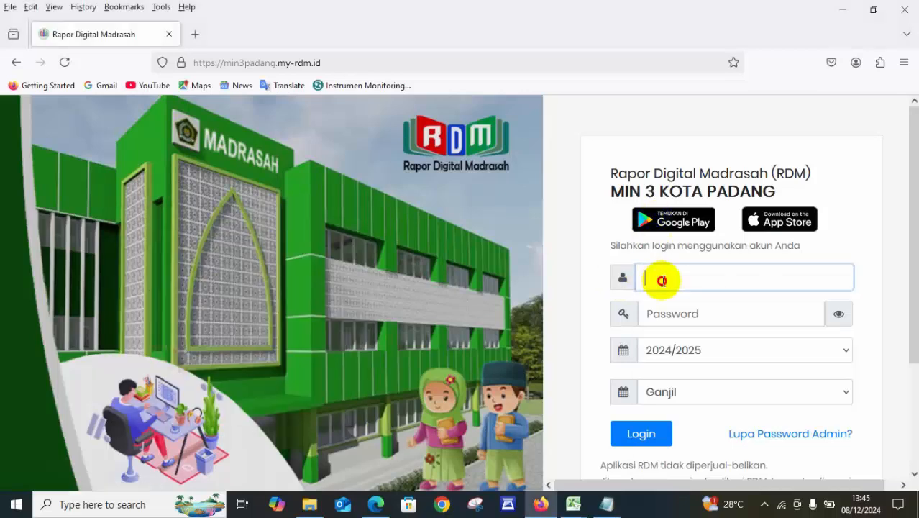
{"action": "left_click", "coordinate": [655, 360]}
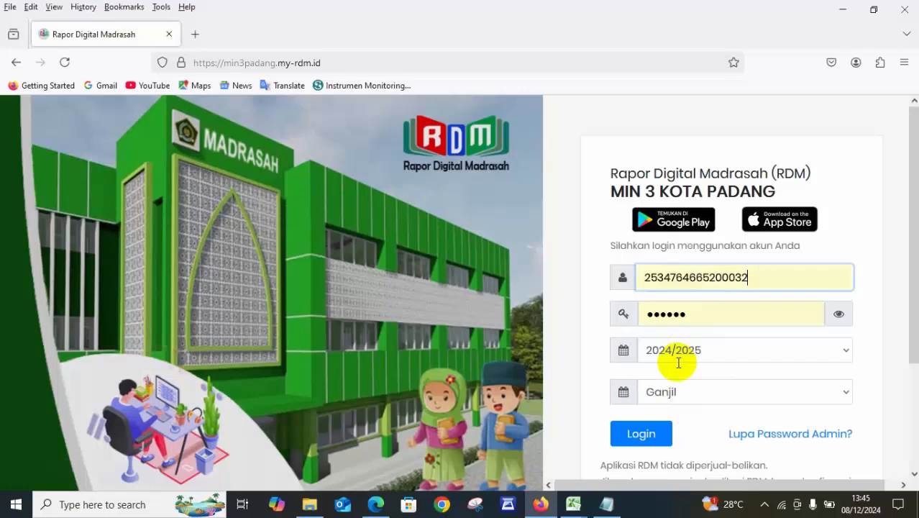
{"action": "left_click", "coordinate": [648, 431]}
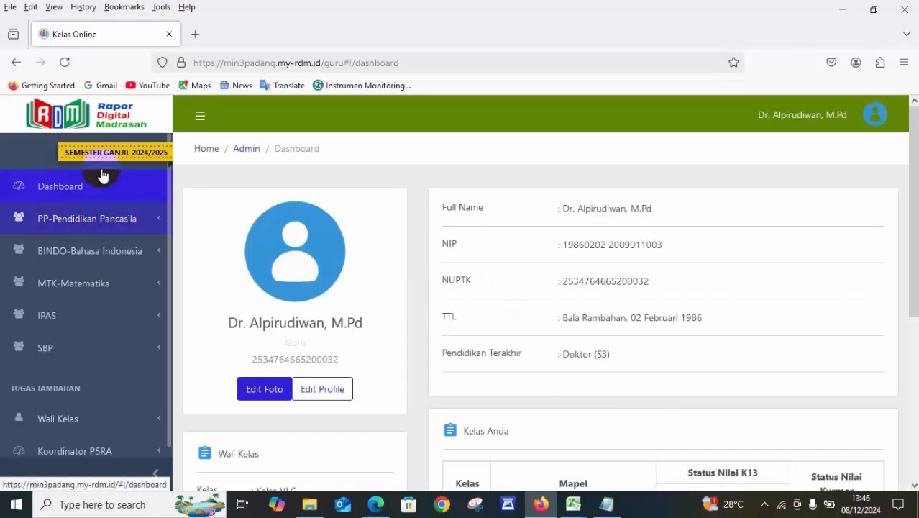
Look through the teacher's subjects and additional duties for the Koordinator P5RA entry.
{"action": "left_click", "coordinate": [112, 343]}
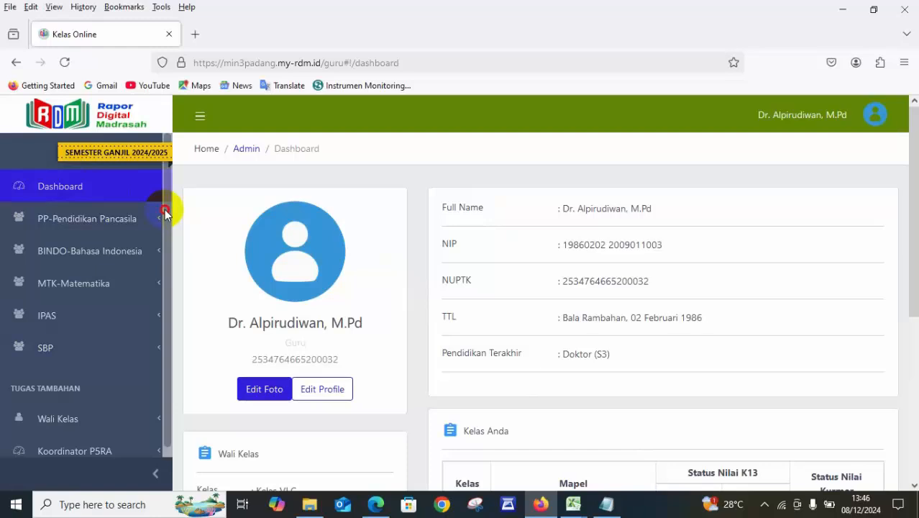
{"action": "left_click_drag", "start_coordinate": [165, 209], "coordinate": [174, 319]}
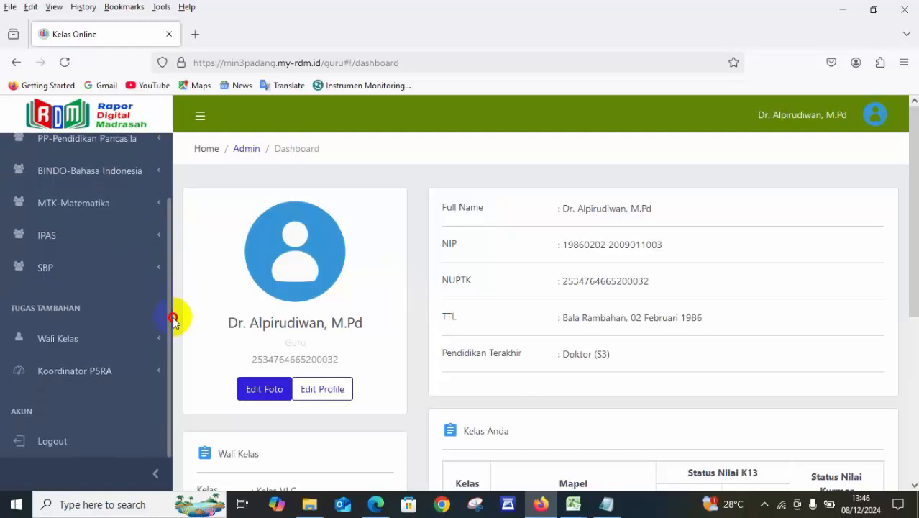
{"action": "left_click", "coordinate": [76, 370]}
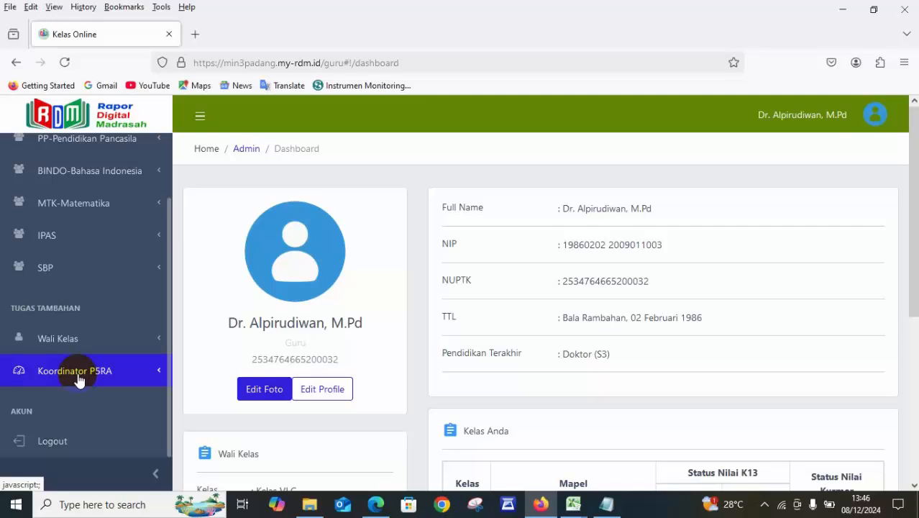
Switch to Notepad and add a separate "P5RA" section containing the line "akunnya ditunjuk".
{"action": "left_click", "coordinate": [608, 504]}
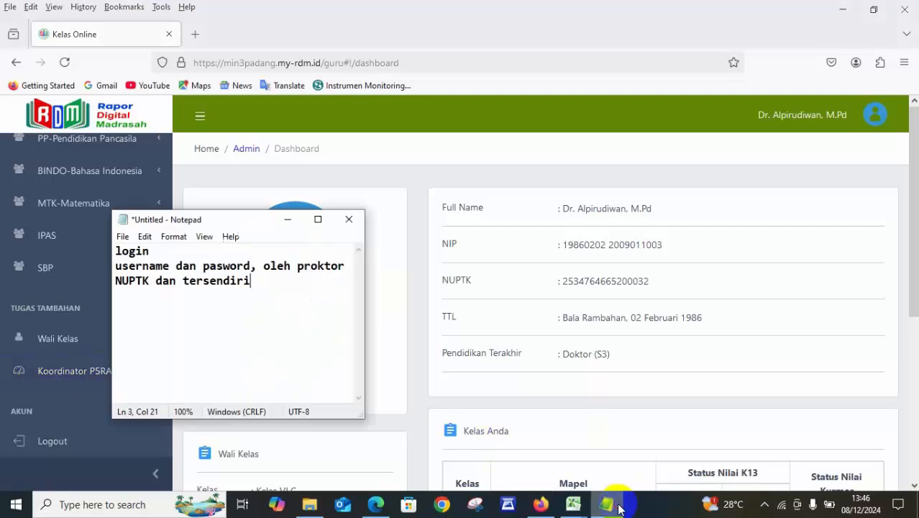
{"action": "key", "text": "Return"}
{"action": "key", "text": "Return"}
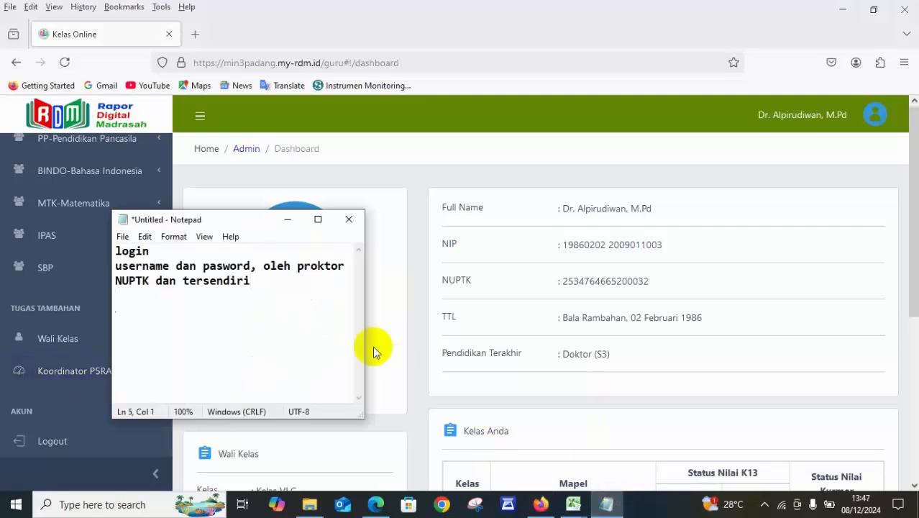
{"action": "type", "text": "P5RA"}
{"action": "key", "text": "Return"}
{"action": "type", "text": "akunny"}
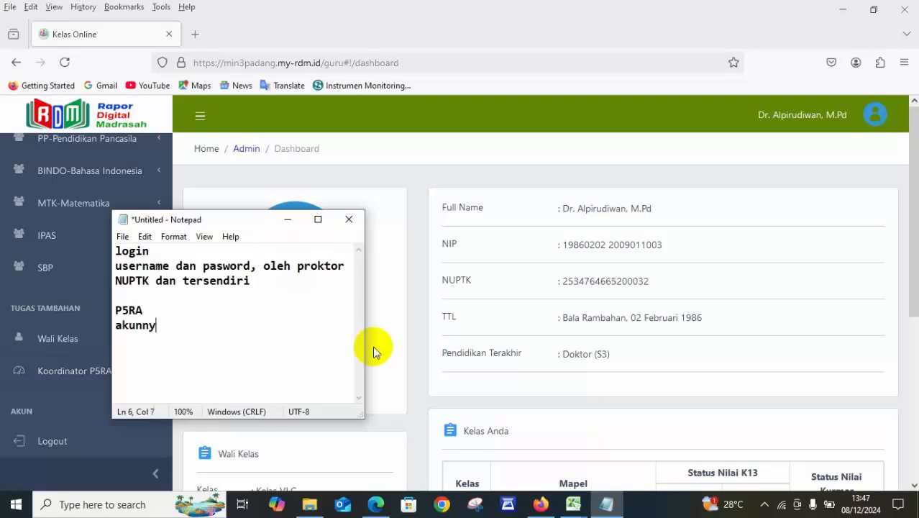
{"action": "type", "text": "a dit"}
{"action": "key", "text": "BackSpace"}
{"action": "type", "text": "tunjuk"}
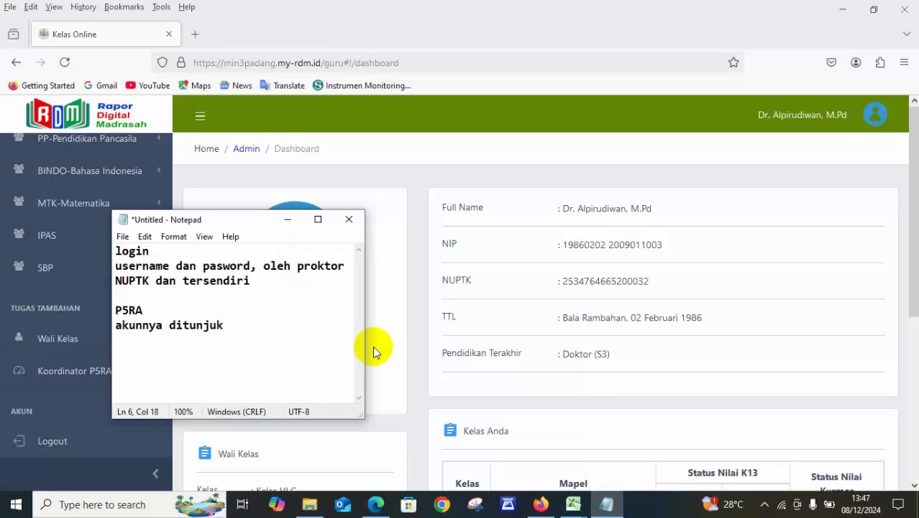
Reword the last note line to "akunnya diatur oleh proktor".
{"action": "key", "text": "ctrl+Left"}
{"action": "key", "text": "End"}
{"action": "key", "text": "BackSpace"}
{"action": "key", "text": "BackSpace"}
{"action": "key", "text": "BackSpace"}
{"action": "key", "text": "BackSpace"}
{"action": "key", "text": "BackSpace"}
{"action": "key", "text": "BackSpace"}
{"action": "key", "text": "BackSpace"}
{"action": "type", "text": "atur oleh proktor"}
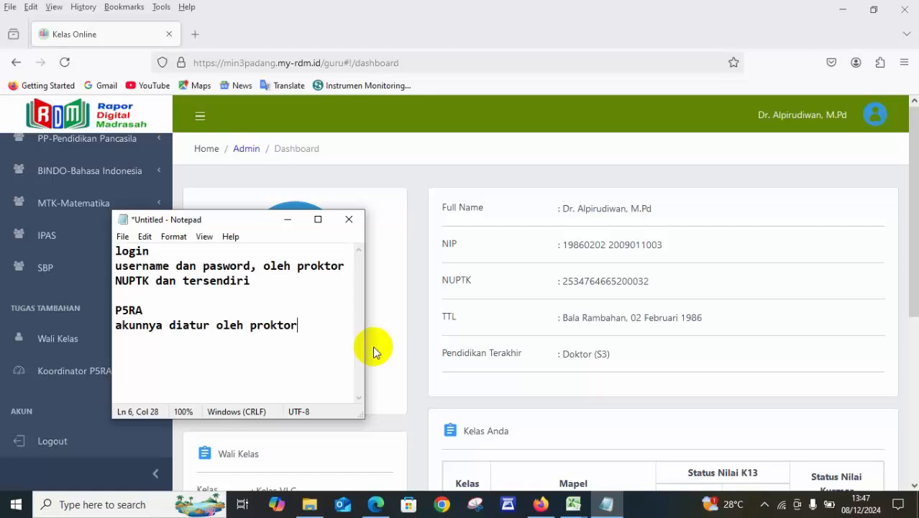
Add the line "Koordinator P5RA" at the end of the P5RA notes.
{"action": "key", "text": "Return"}
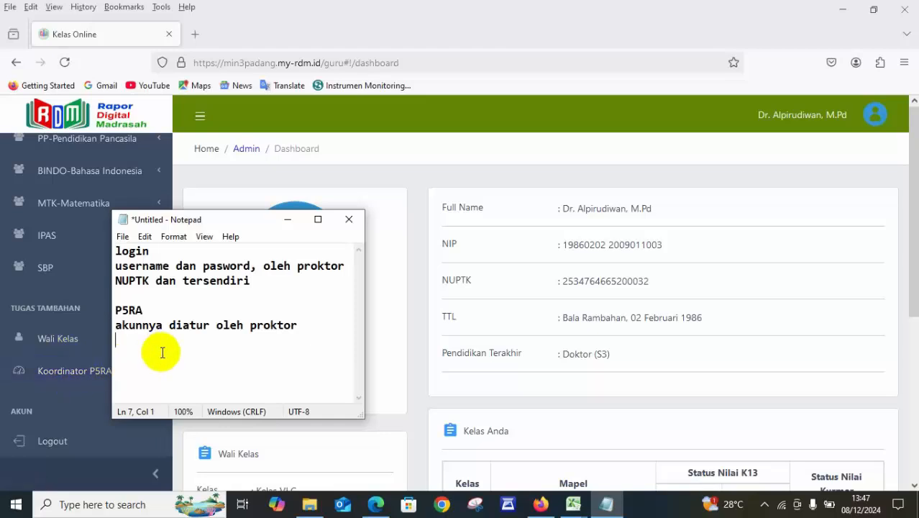
{"action": "type", "text": "Koordinator P5R"}
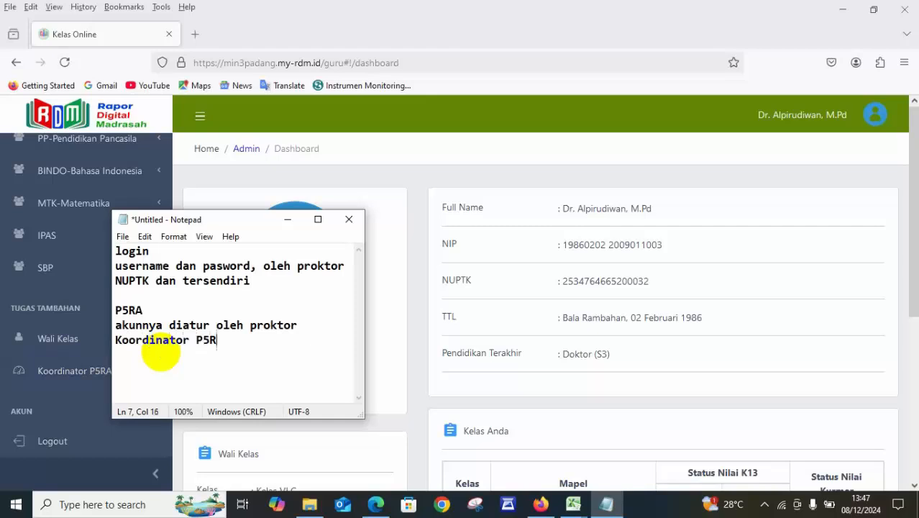
{"action": "type", "text": "A"}
{"action": "key", "text": "ctrl+shift+Left"}
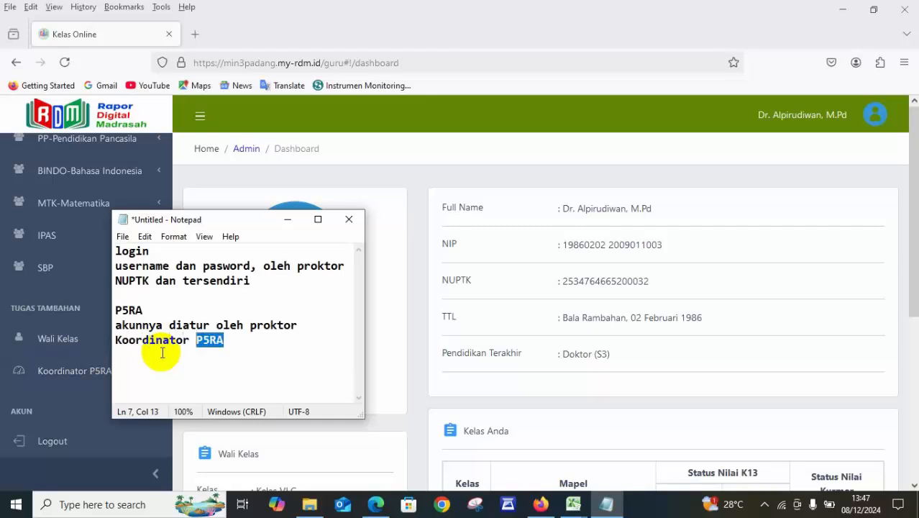
{"action": "left_click", "coordinate": [162, 352]}
Expand Koordinator P5RA in RDM and move the restored Notepad window clear of its class entries.
{"action": "left_click", "coordinate": [87, 378]}
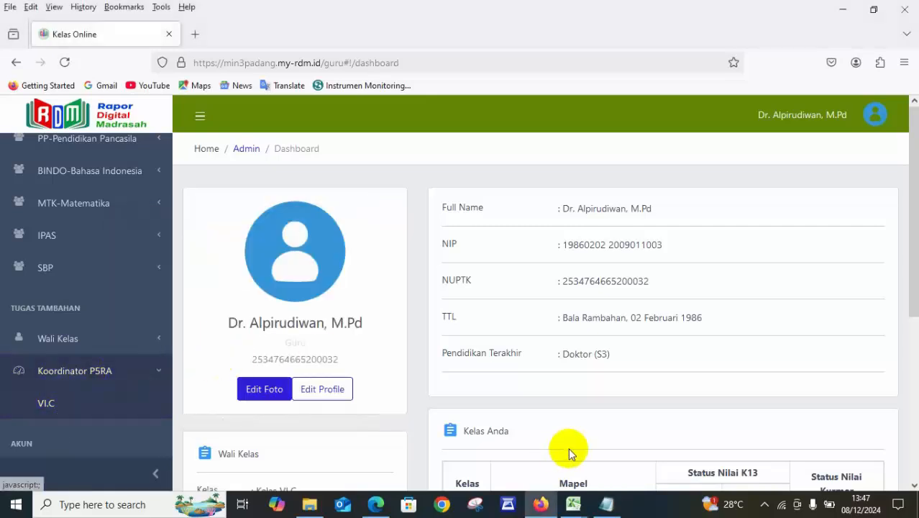
{"action": "left_click", "coordinate": [606, 504]}
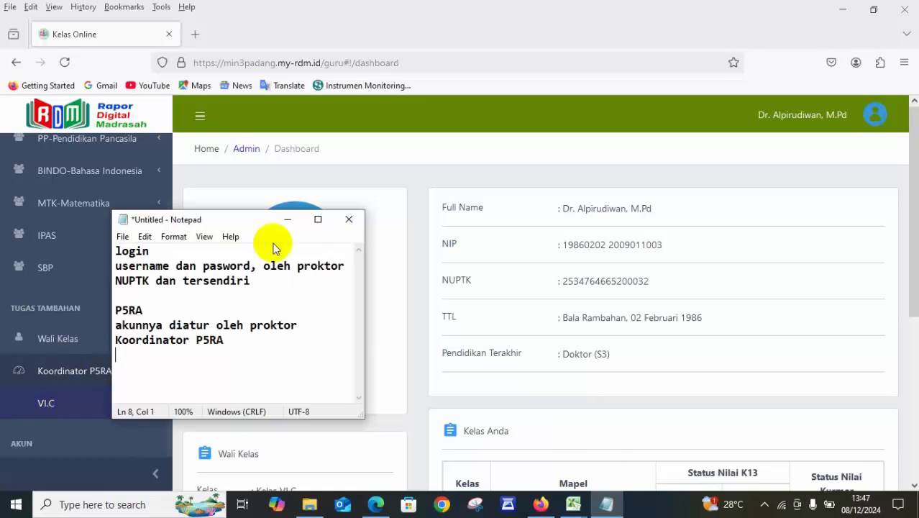
{"action": "left_click_drag", "start_coordinate": [232, 222], "coordinate": [777, 3]}
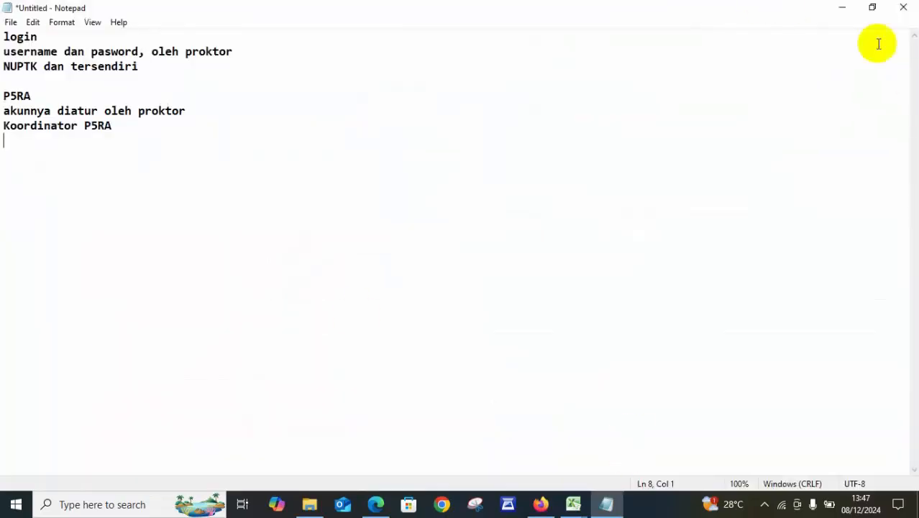
{"action": "left_click", "coordinate": [872, 7]}
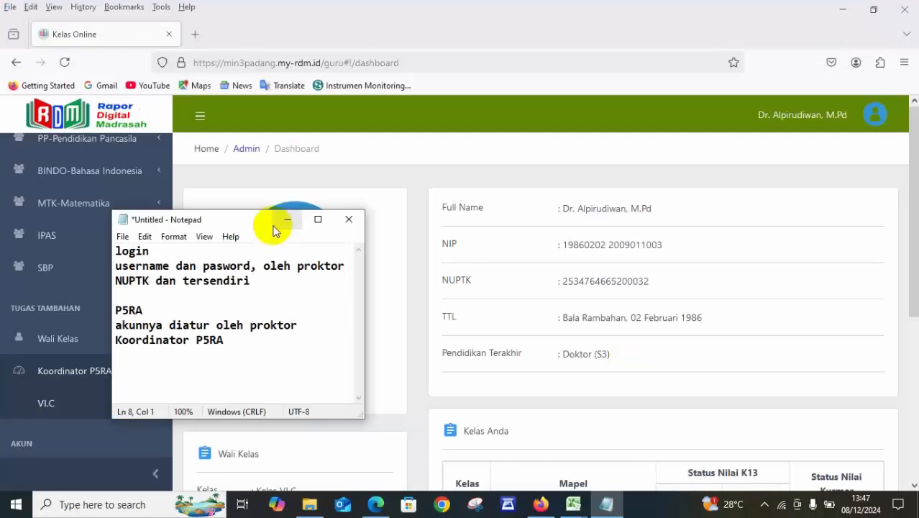
{"action": "left_click_drag", "start_coordinate": [274, 230], "coordinate": [791, 30]}
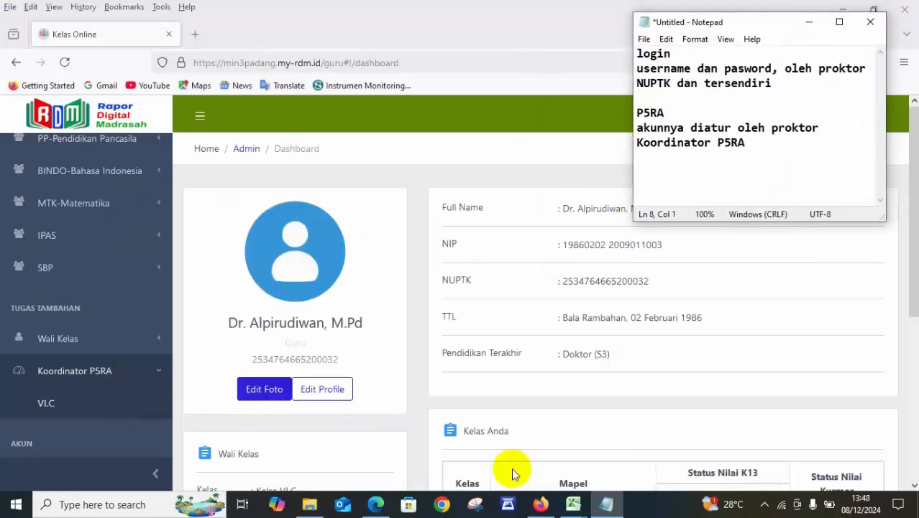
Open the P5RA projects of class VI.C and start a new project, showing its available themes.
{"action": "left_click", "coordinate": [61, 400]}
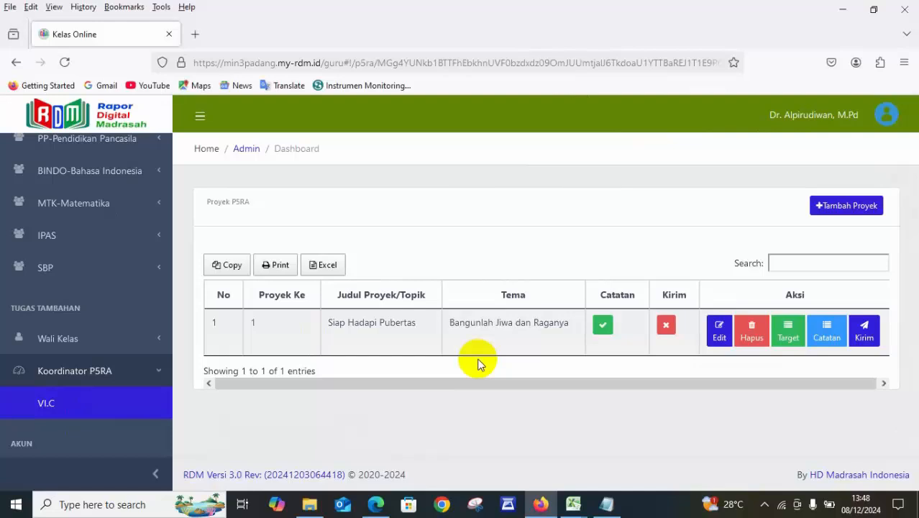
{"action": "left_click", "coordinate": [863, 207]}
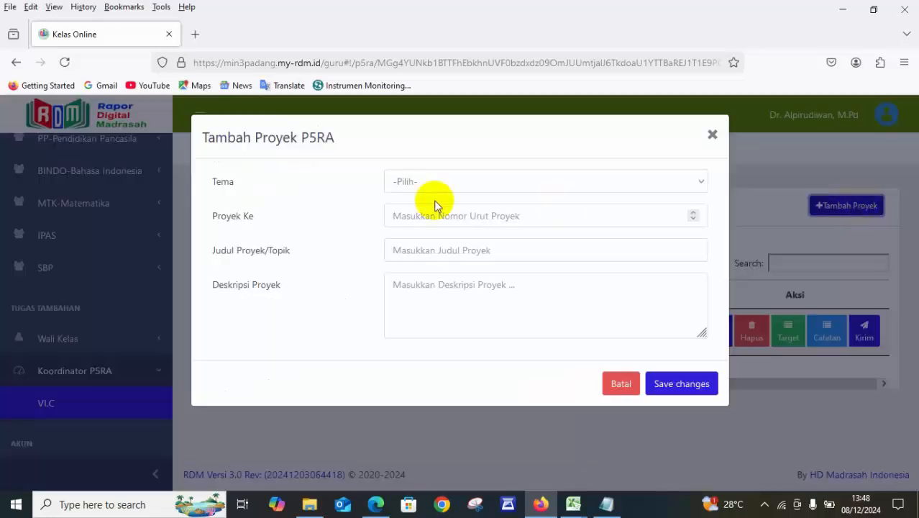
{"action": "left_click", "coordinate": [466, 185]}
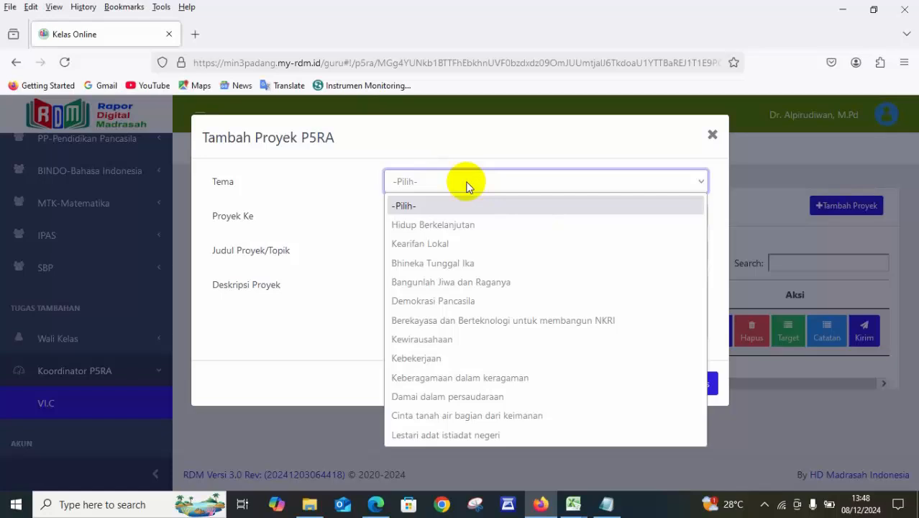
Check the theme on the module PDF's cover in Edge and set Tema to Bangunlah Jiwa dan Raganya.
{"action": "left_click", "coordinate": [377, 506]}
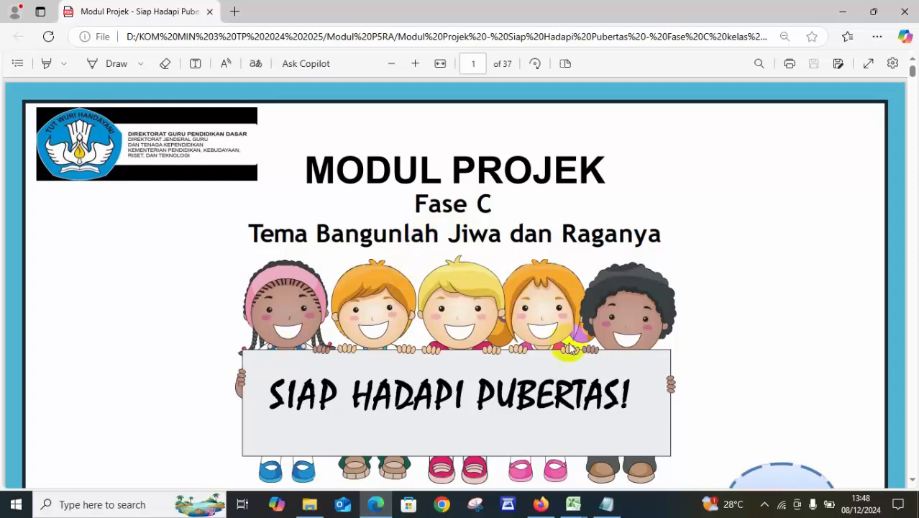
{"action": "left_click", "coordinate": [541, 505]}
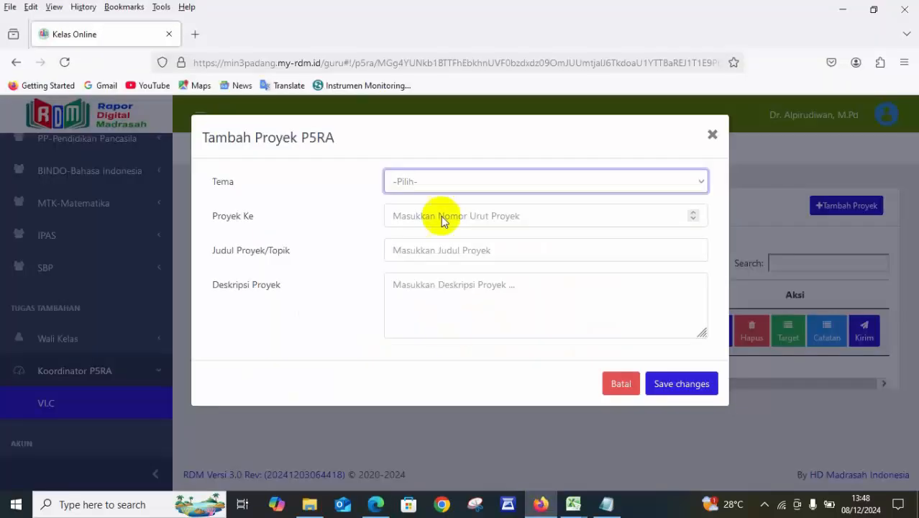
{"action": "left_click", "coordinate": [462, 183]}
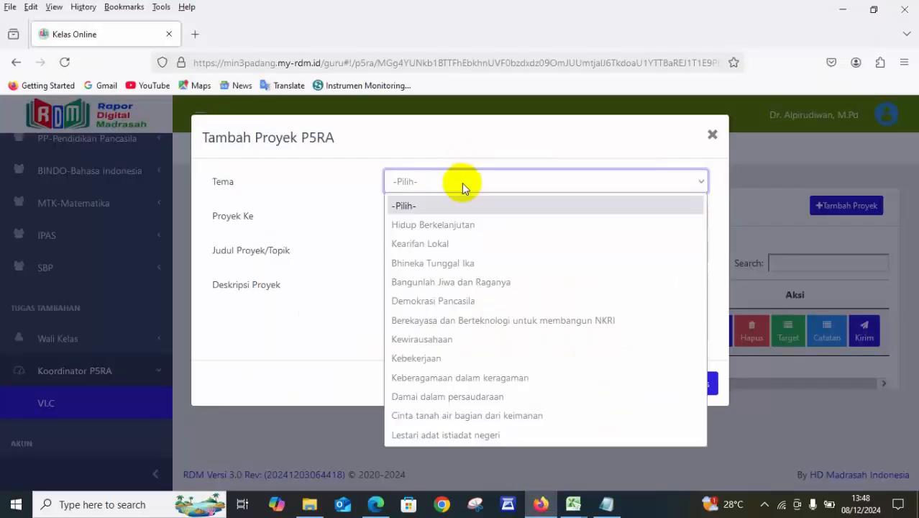
{"action": "left_click", "coordinate": [481, 281]}
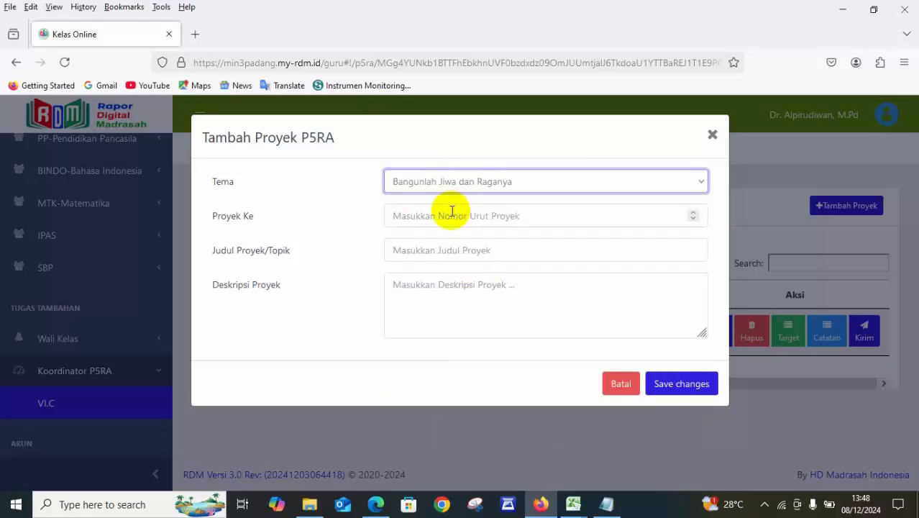
Set Proyek Ke to 2 for the new P5RA project.
{"action": "left_click", "coordinate": [427, 216]}
{"action": "type", "text": "2"}
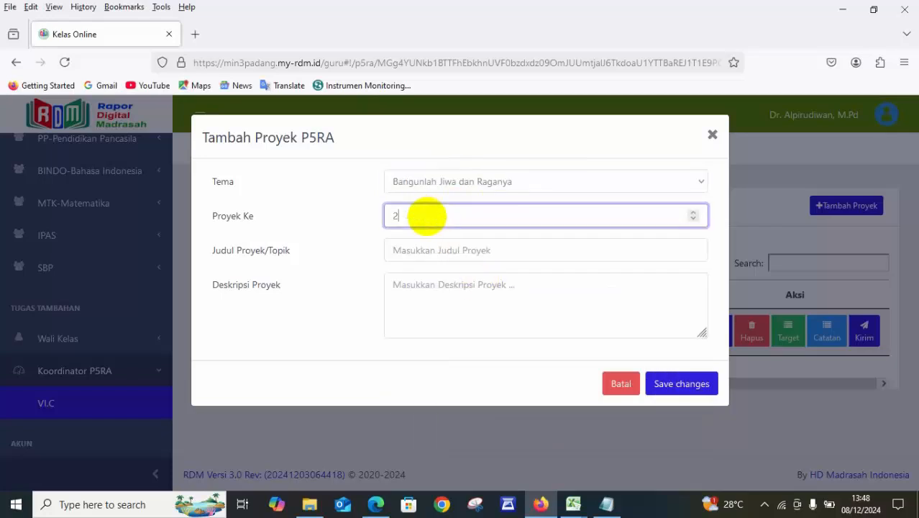
{"action": "key", "text": "BackSpace"}
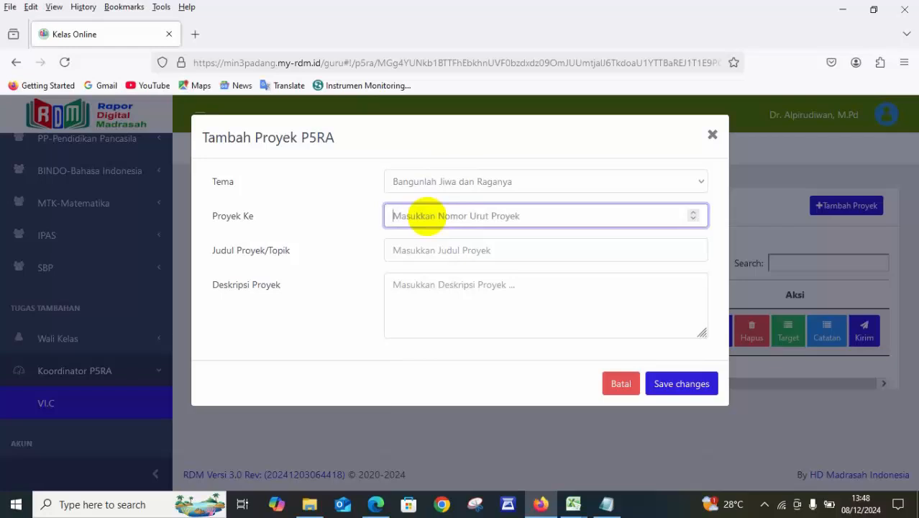
{"action": "type", "text": "2"}
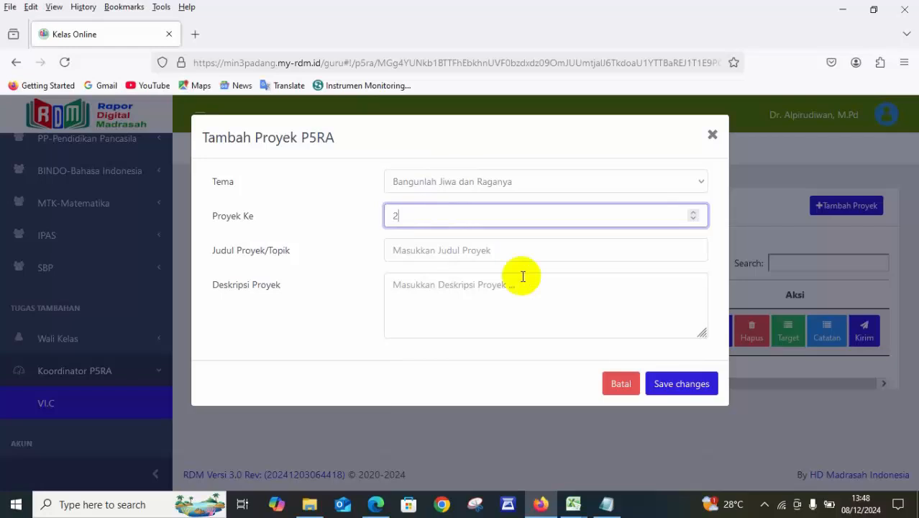
Check the project title on the module PDF's cover in Edge and enter Siap Hadapi Pubertas as Judul Proyek/Topik in Firefox.
{"action": "left_click", "coordinate": [467, 249]}
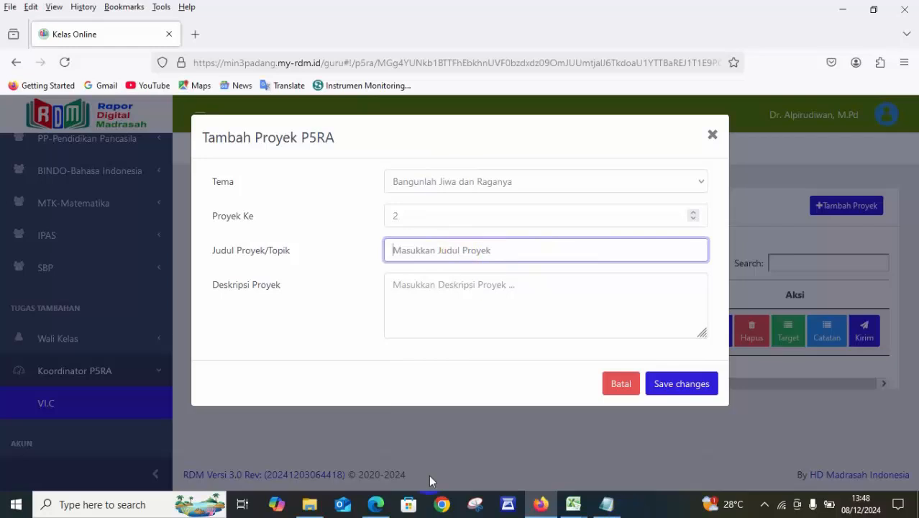
{"action": "left_click", "coordinate": [375, 504]}
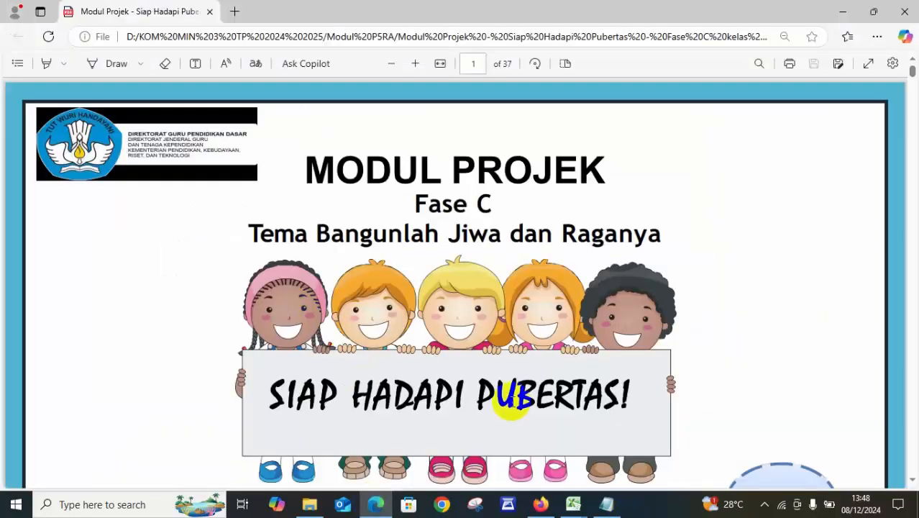
{"action": "left_click", "coordinate": [540, 504]}
{"action": "type", "text": "Siap Hadapi P"}
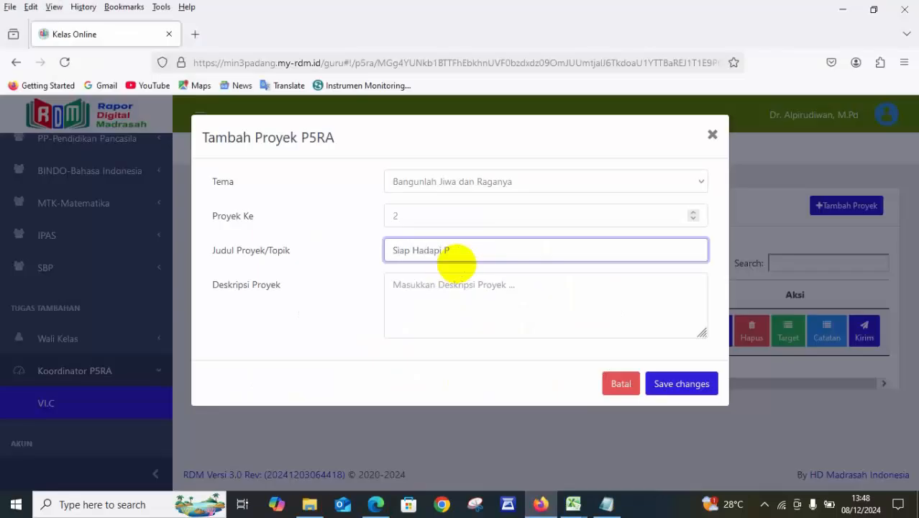
{"action": "type", "text": "ubertas"}
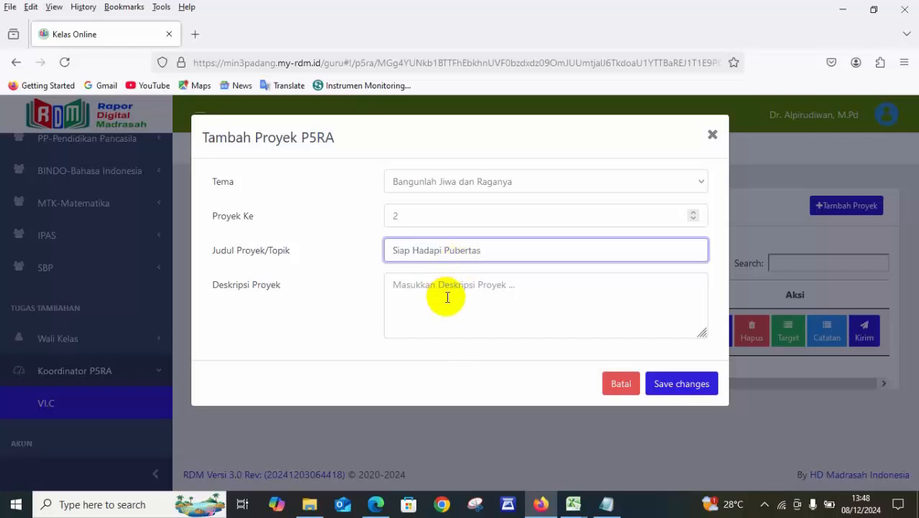
Copy "peserta didik akan berlatih ... wawancara dan diskusi." from the module PDF's project description in Edge into Deskripsi Proyek in Firefox.
{"action": "left_click", "coordinate": [457, 298]}
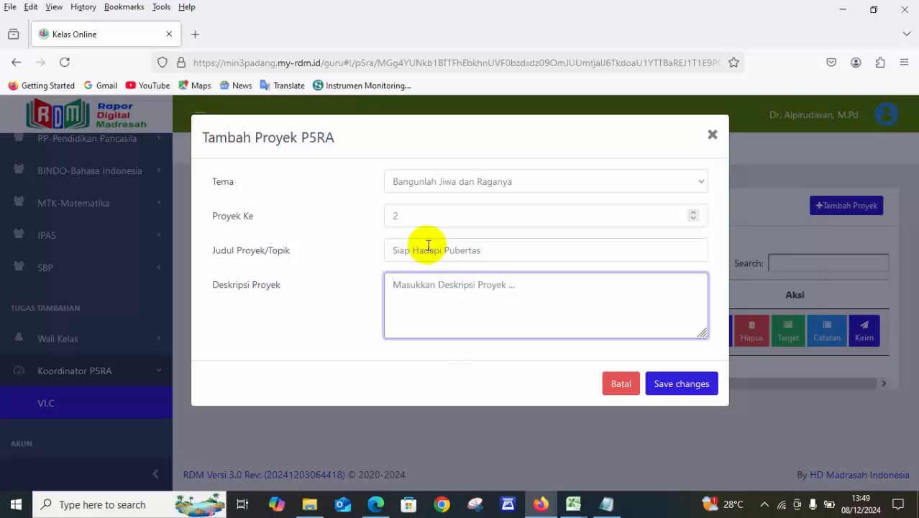
{"action": "left_click", "coordinate": [380, 509]}
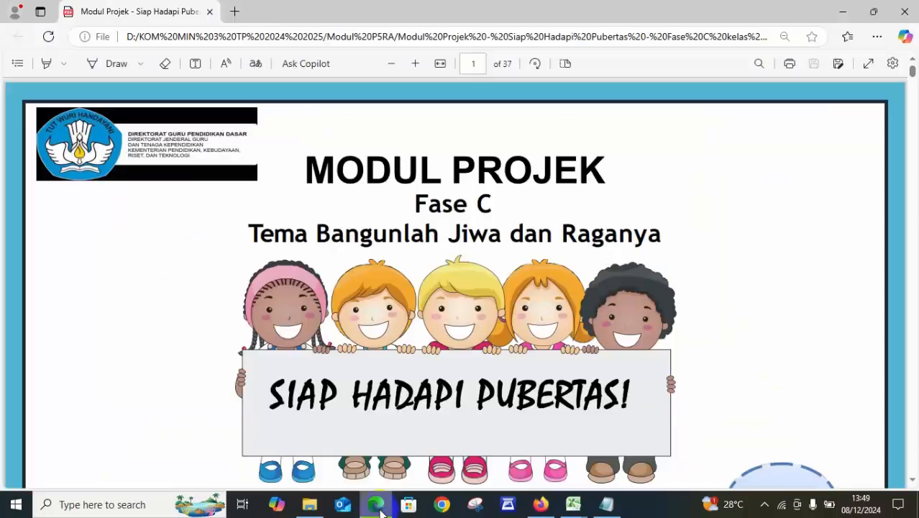
{"action": "key", "text": "Down"}
{"action": "key", "text": "Down"}
{"action": "key", "text": "Down"}
{"action": "key", "text": "Down"}
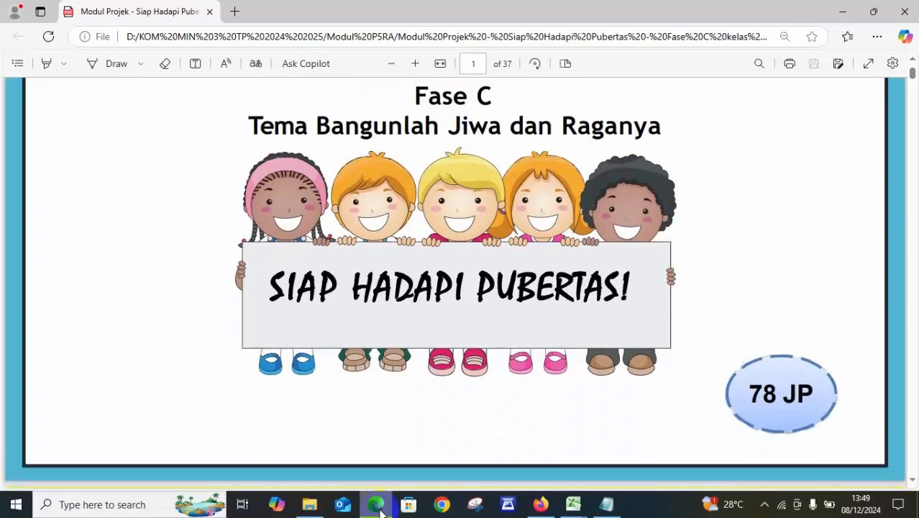
{"action": "key", "text": "Page_Down"}
{"action": "key", "text": "Down"}
{"action": "key", "text": "Page_Down"}
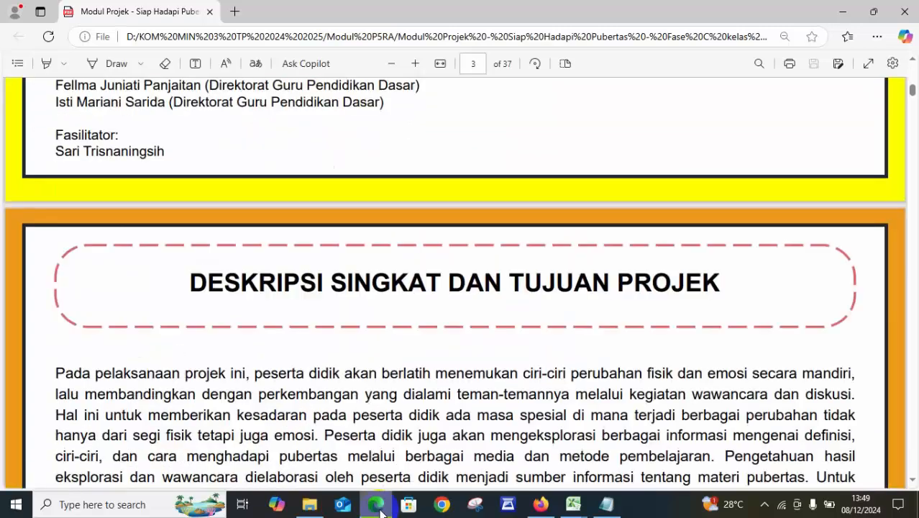
{"action": "key", "text": "Down"}
{"action": "key", "text": "Down"}
{"action": "key", "text": "Down"}
{"action": "key", "text": "Down"}
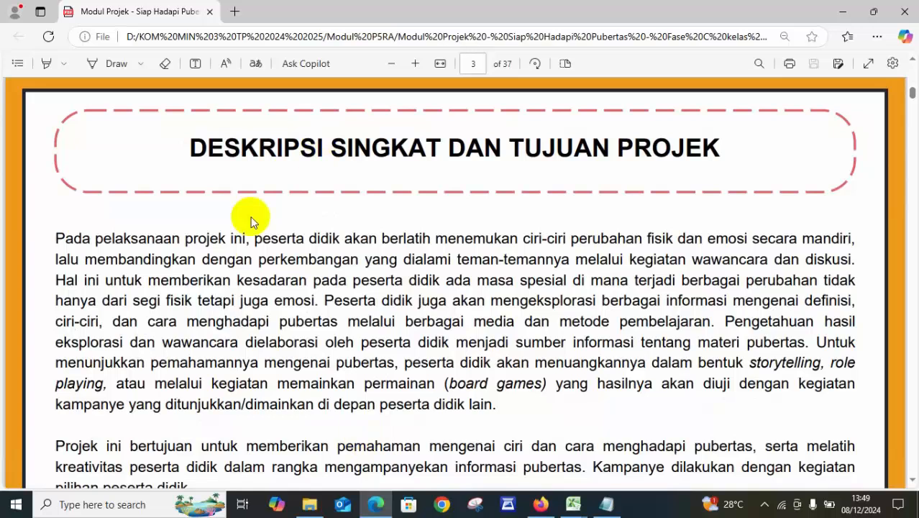
{"action": "left_click_drag", "start_coordinate": [253, 240], "coordinate": [855, 258]}
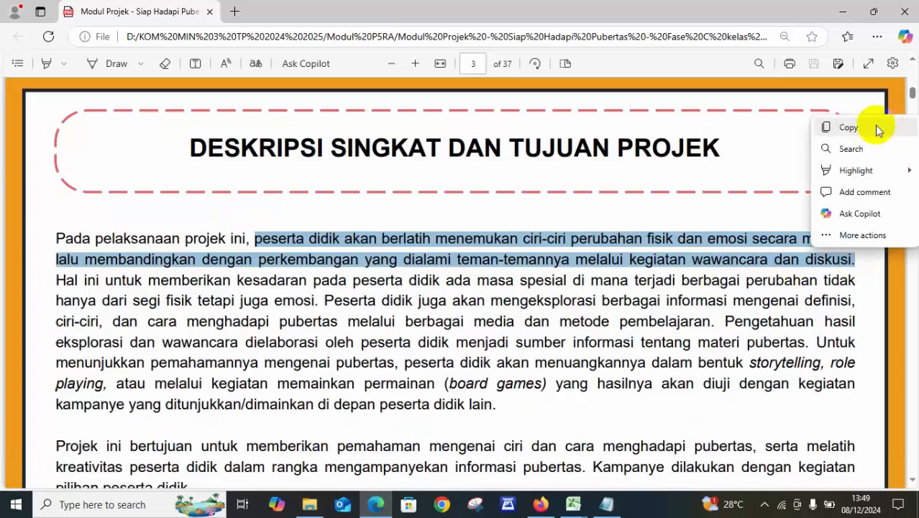
{"action": "left_click", "coordinate": [878, 128]}
{"action": "left_click", "coordinate": [543, 507]}
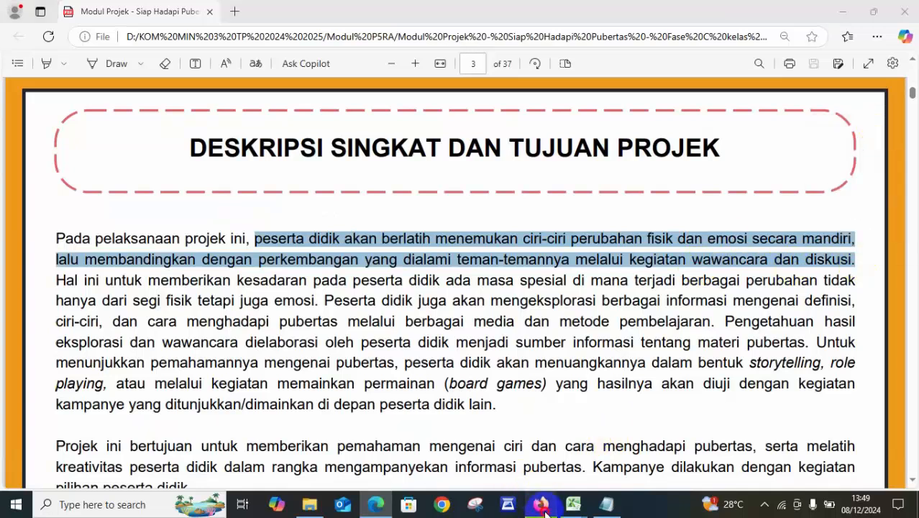
{"action": "key", "text": "ctrl+v"}
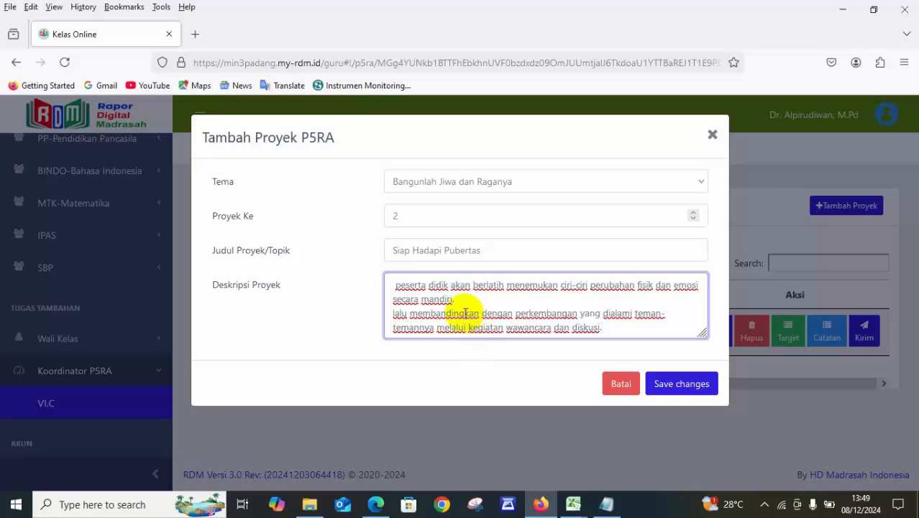
Capitalise the first word of the project description as Peserta and remove the line break before "lalu membandingkan".
{"action": "left_click", "coordinate": [395, 286]}
{"action": "key", "text": "BackSpace"}
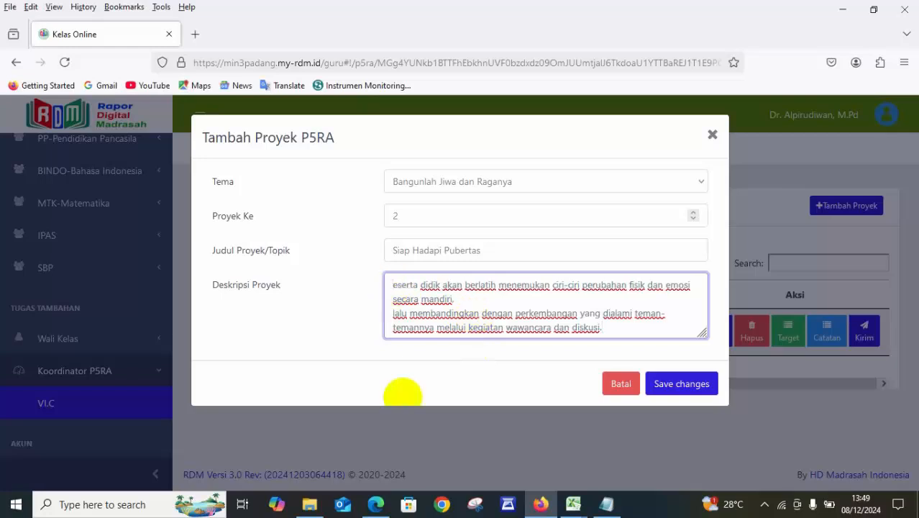
{"action": "type", "text": "P"}
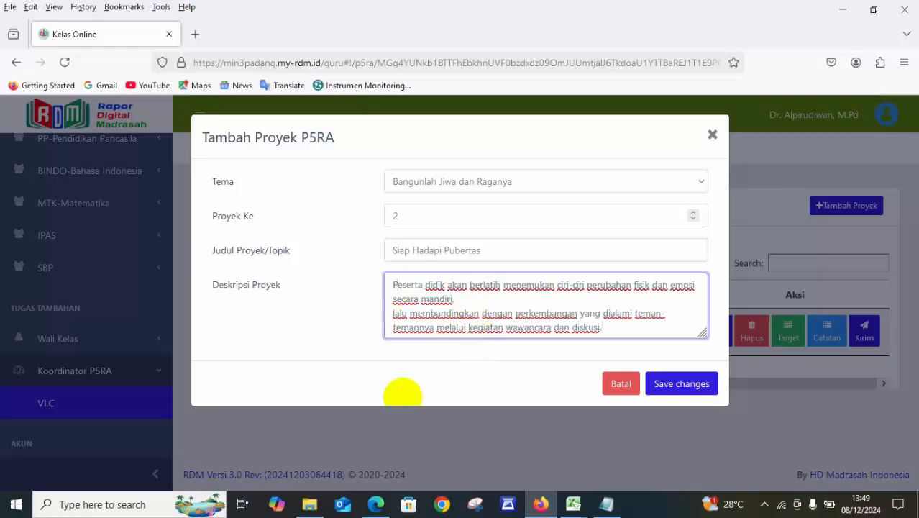
{"action": "left_click", "coordinate": [522, 301]}
{"action": "key", "text": "Delete"}
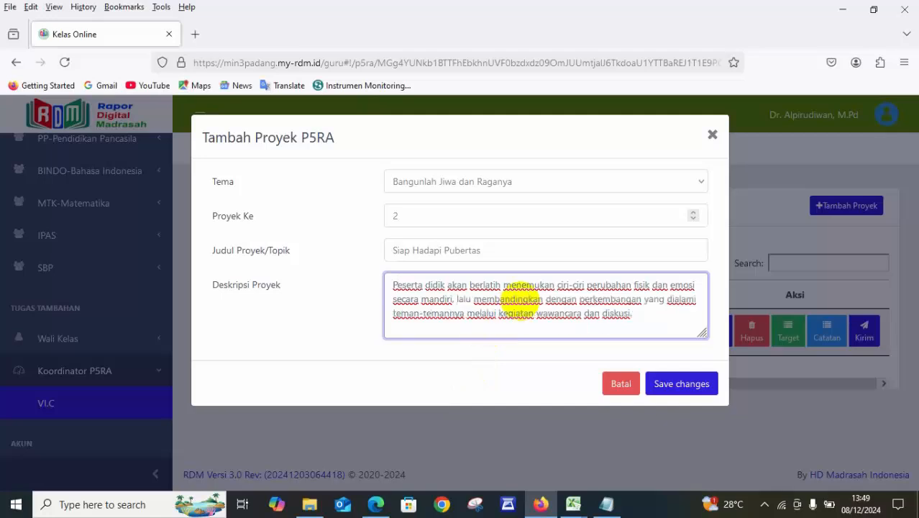
Try to save the new P5RA project and cancel its form.
{"action": "left_click", "coordinate": [687, 386]}
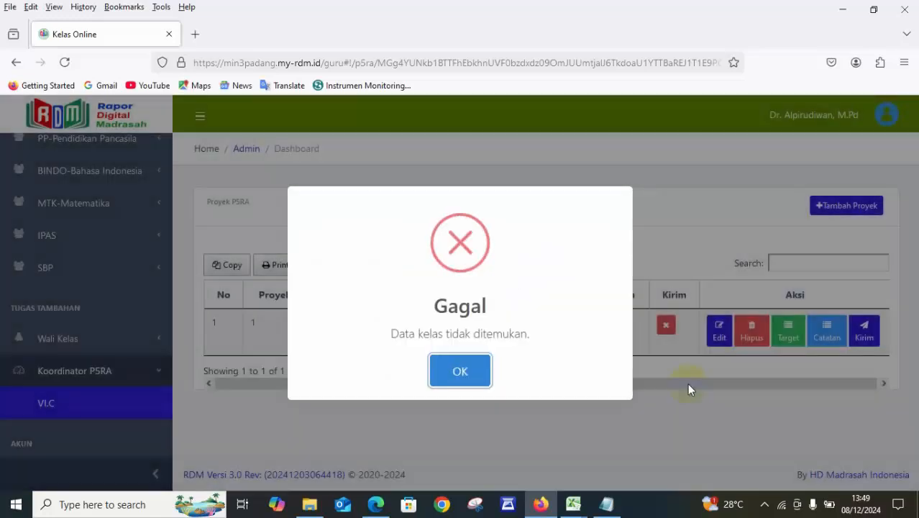
{"action": "left_click", "coordinate": [464, 377]}
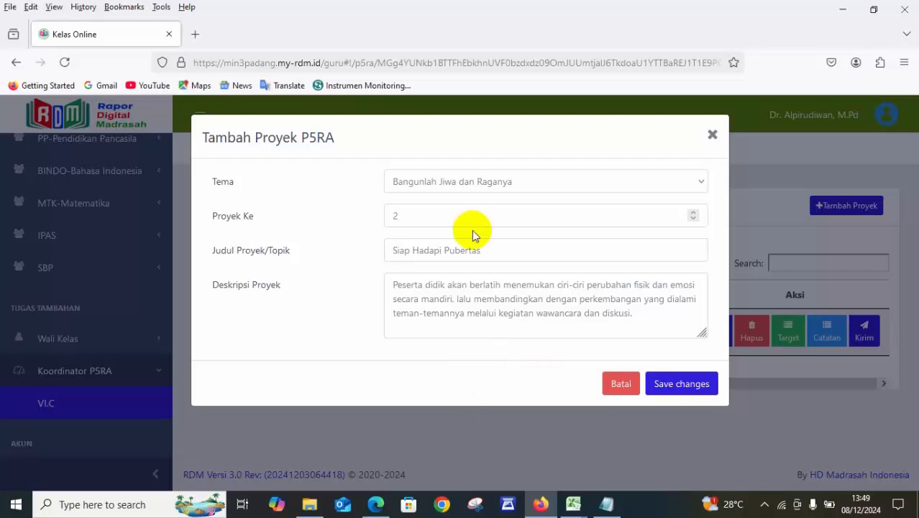
{"action": "left_click", "coordinate": [621, 383]}
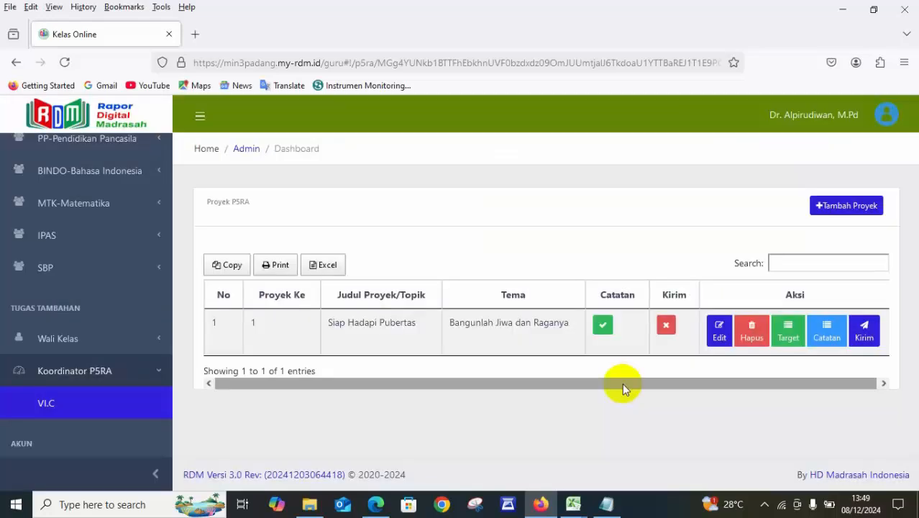
Edit the listed Siap Hadapi Pubertas project, set Proyek Ke to 1 and save the changes.
{"action": "left_click", "coordinate": [719, 331]}
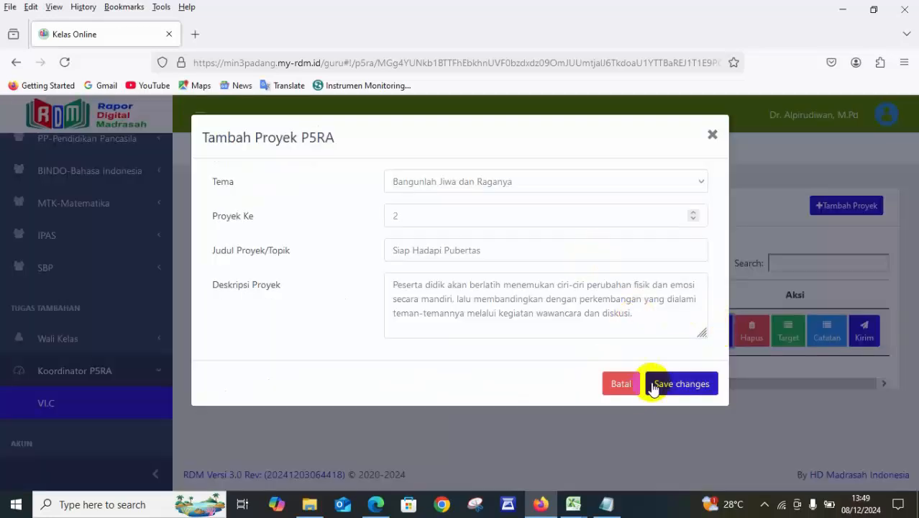
{"action": "left_click", "coordinate": [711, 134]}
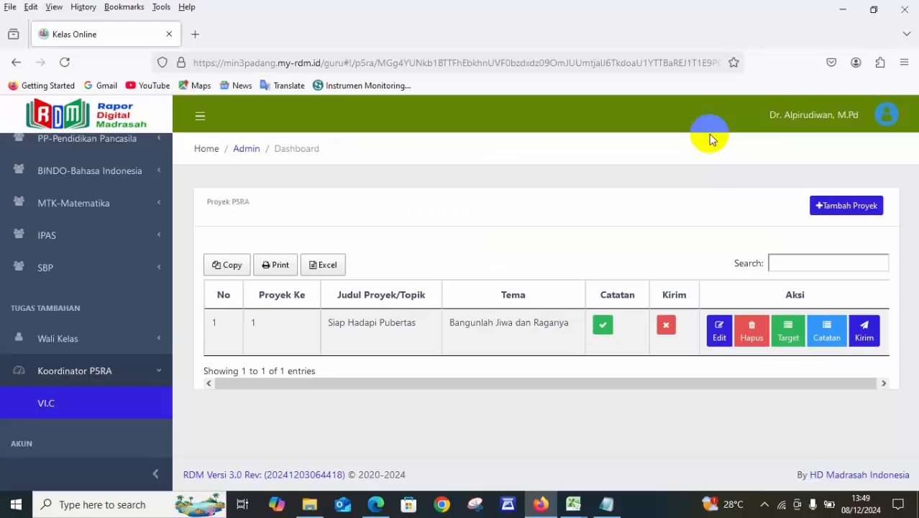
{"action": "left_click", "coordinate": [720, 330]}
{"action": "left_click", "coordinate": [427, 216]}
{"action": "key", "text": "BackSpace"}
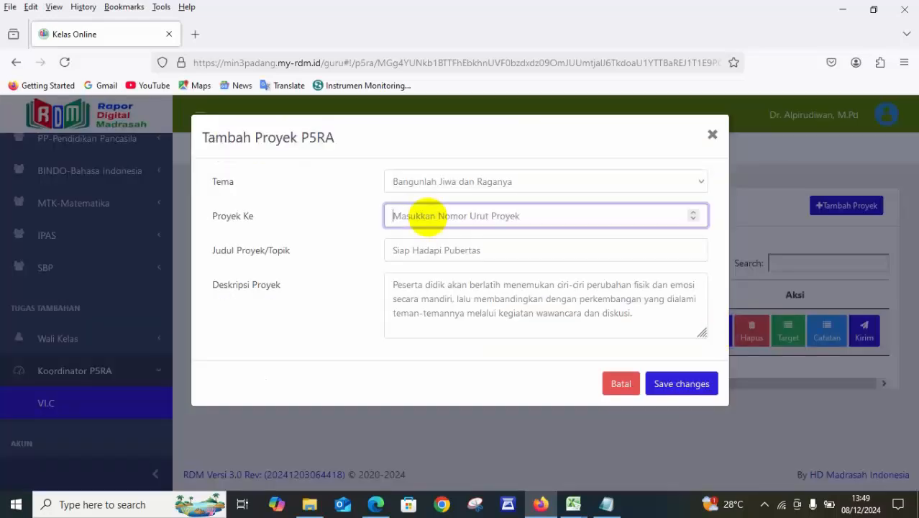
{"action": "type", "text": "1"}
{"action": "left_click", "coordinate": [679, 383]}
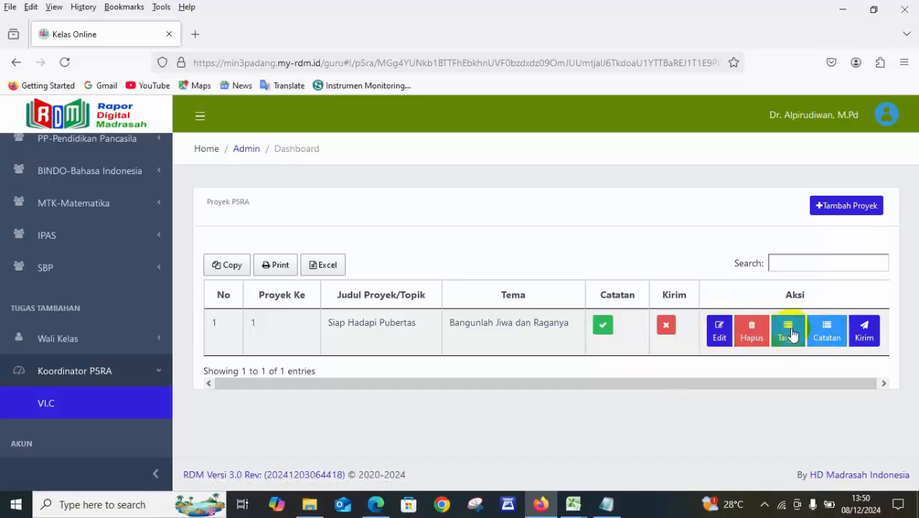
Open the targets of the Siap Hadapi Pubertas project and start a new target, showing its available Dimensi options.
{"action": "left_click", "coordinate": [792, 333]}
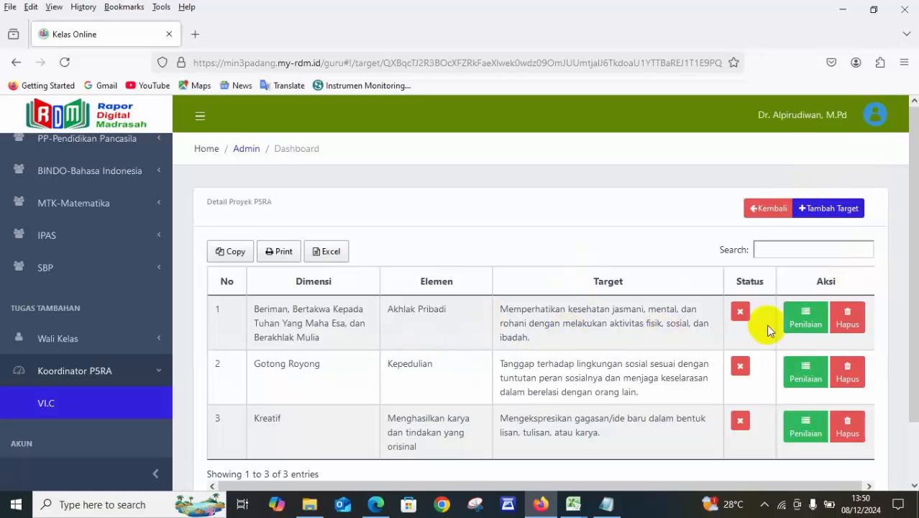
{"action": "left_click", "coordinate": [840, 209]}
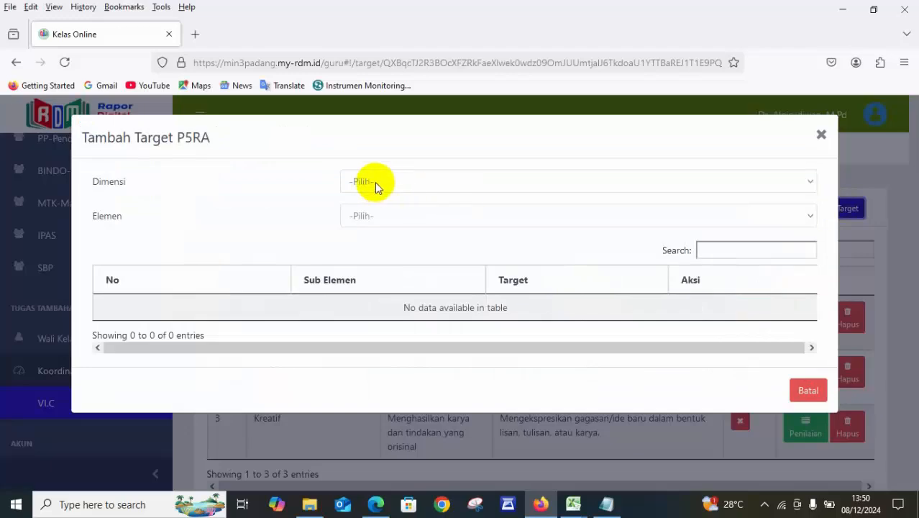
{"action": "left_click", "coordinate": [365, 184]}
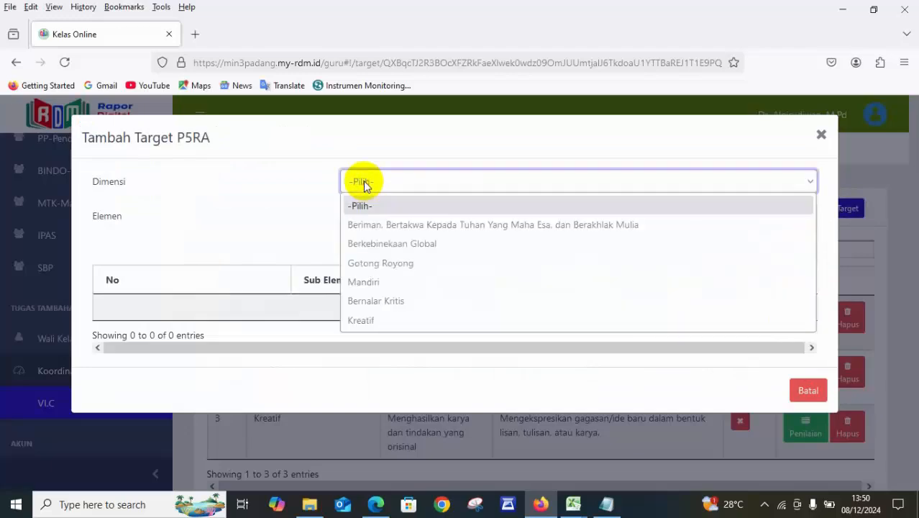
Examine the dimension, element and target table in the module PDF in Edge, and close the new target form in Firefox.
{"action": "left_click", "coordinate": [375, 505]}
{"action": "scroll", "coordinate": [357, 362], "scroll_direction": "down", "scroll_amount": 15}
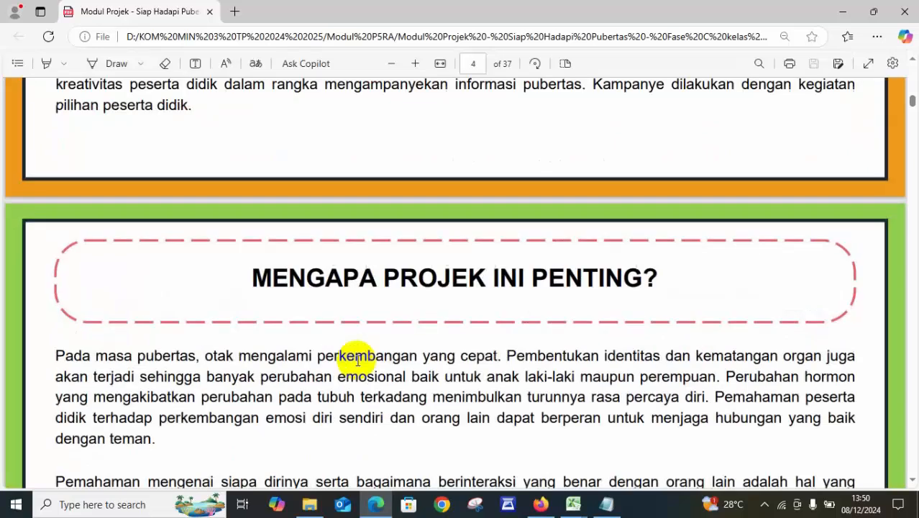
{"action": "scroll", "coordinate": [357, 362], "scroll_direction": "up", "scroll_amount": 1}
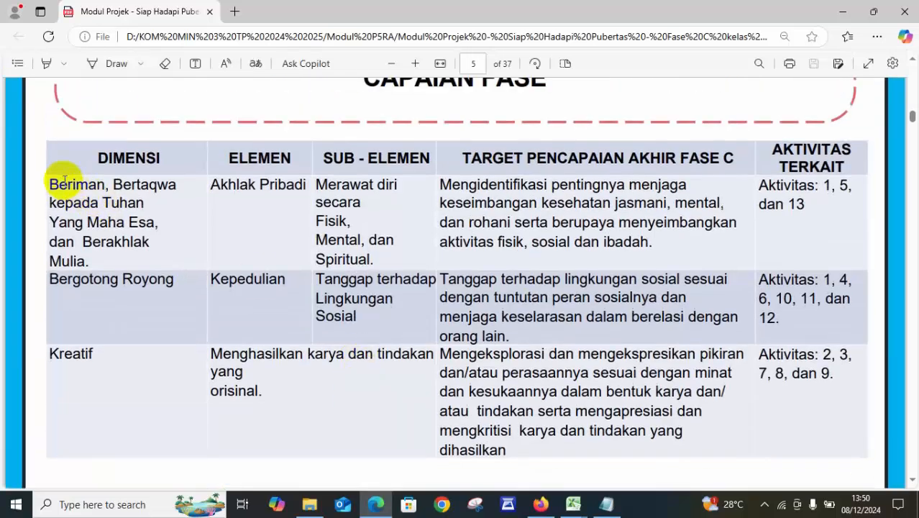
{"action": "left_click", "coordinate": [541, 502]}
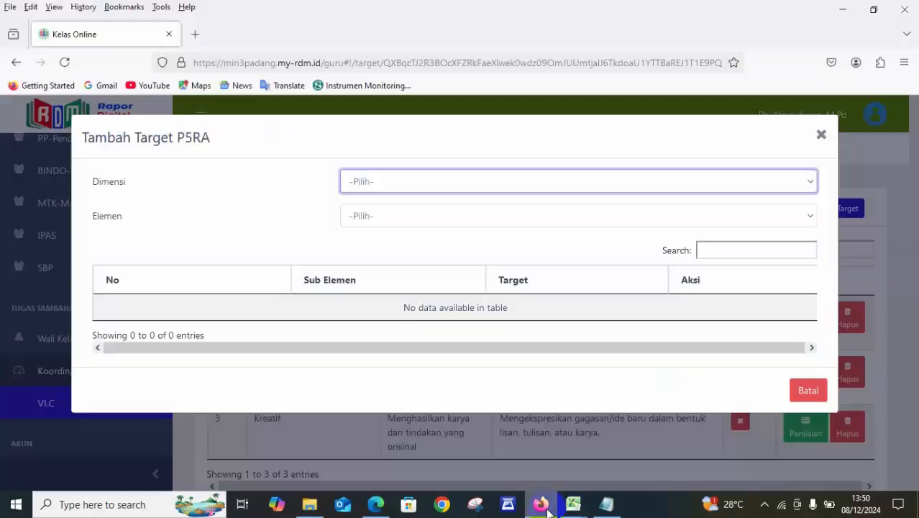
{"action": "left_click", "coordinate": [821, 136]}
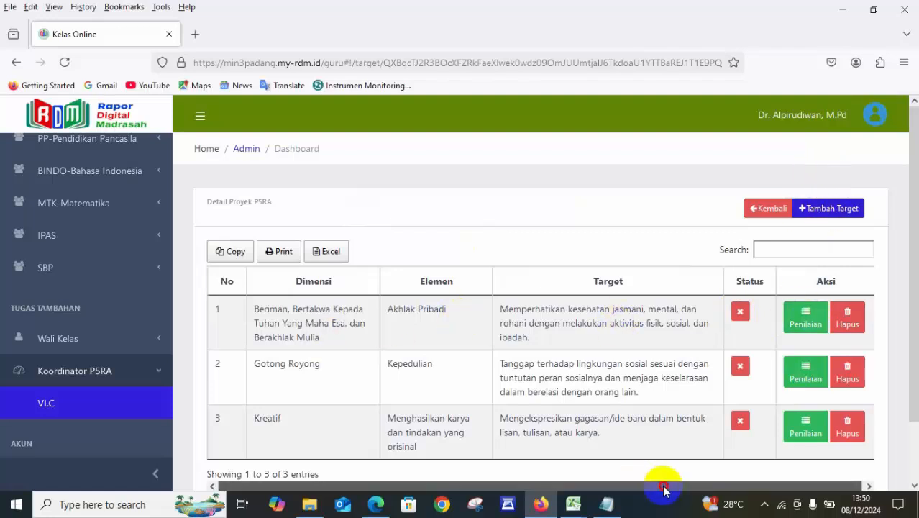
View the Penilaian of the Akhlak Pribadi target and close it again.
{"action": "left_click_drag", "start_coordinate": [664, 489], "coordinate": [782, 464]}
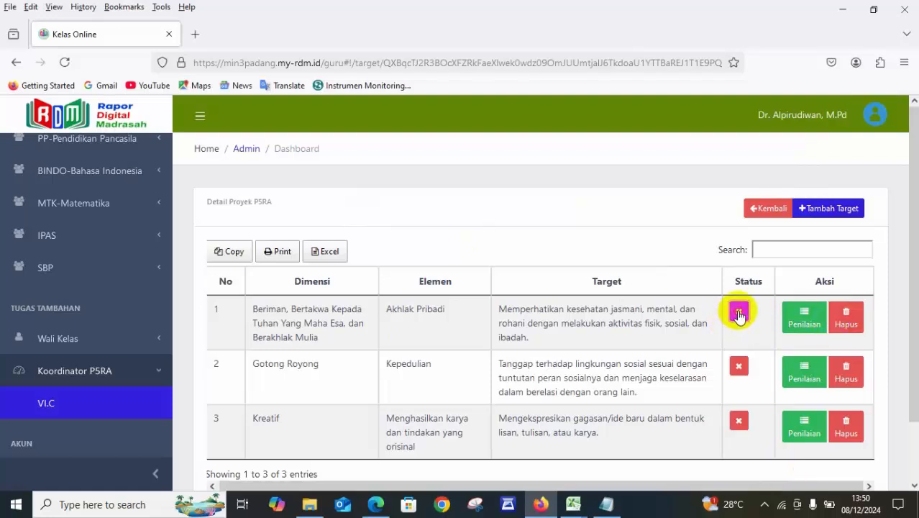
{"action": "left_click", "coordinate": [796, 318]}
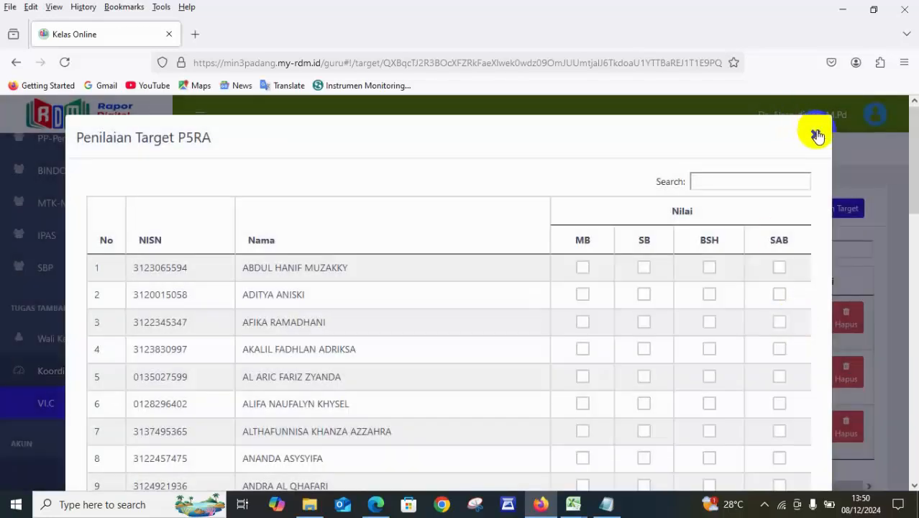
{"action": "left_click", "coordinate": [816, 134]}
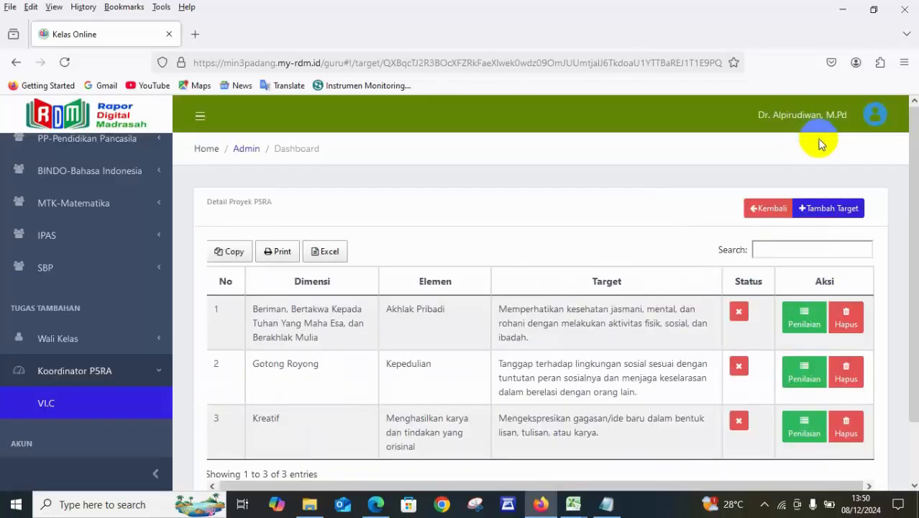
View the available targets for Dimensi Beriman, Bertakwa Kepada Tuhan Yang Maha Esa, dan Berakhlak Mulia and Elemen Akhlak Pribadi, compare them with the Edge module PDF, and close the form.
{"action": "left_click", "coordinate": [830, 208]}
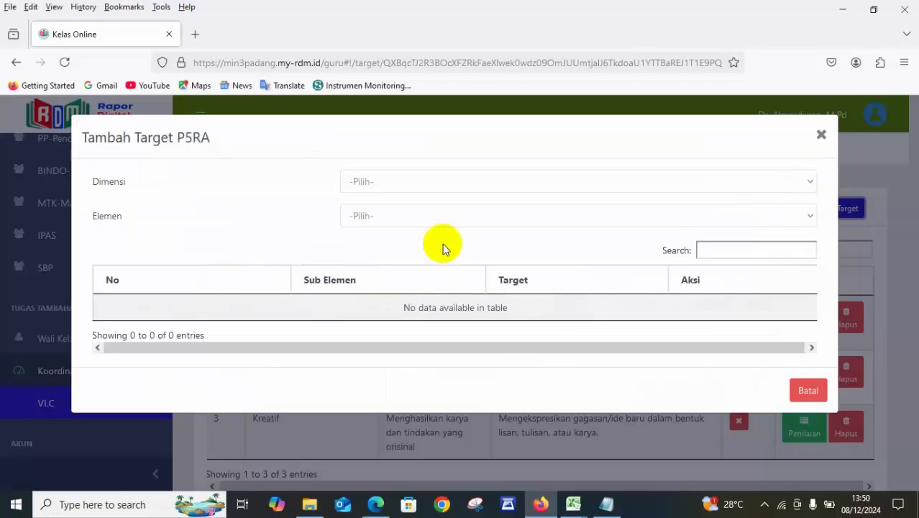
{"action": "left_click", "coordinate": [419, 180]}
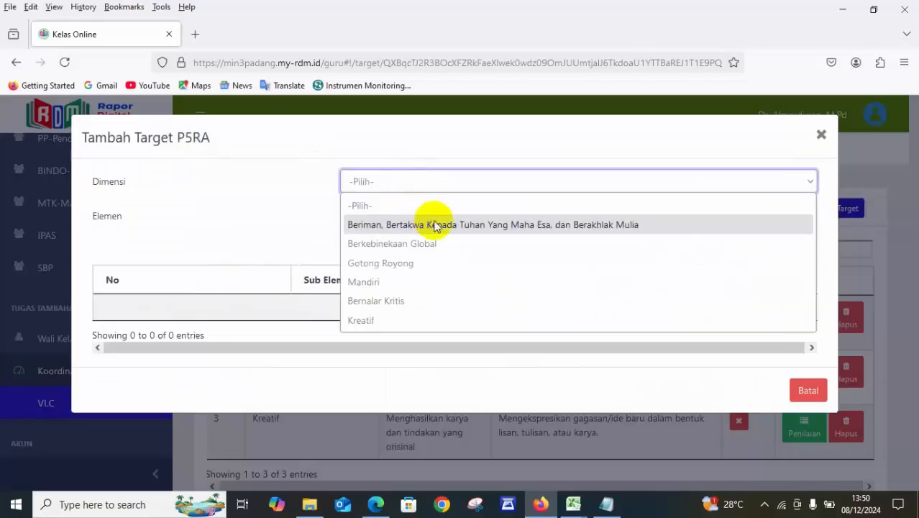
{"action": "left_click", "coordinate": [469, 224]}
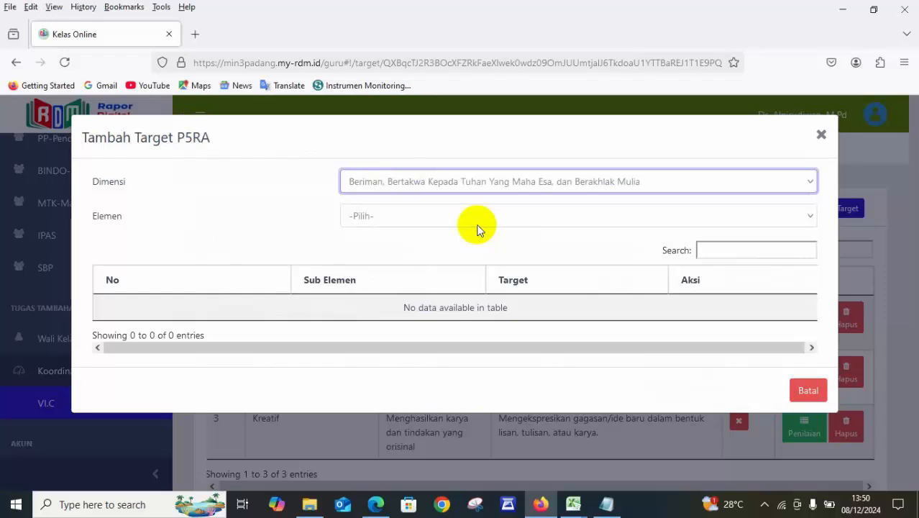
{"action": "left_click", "coordinate": [377, 505]}
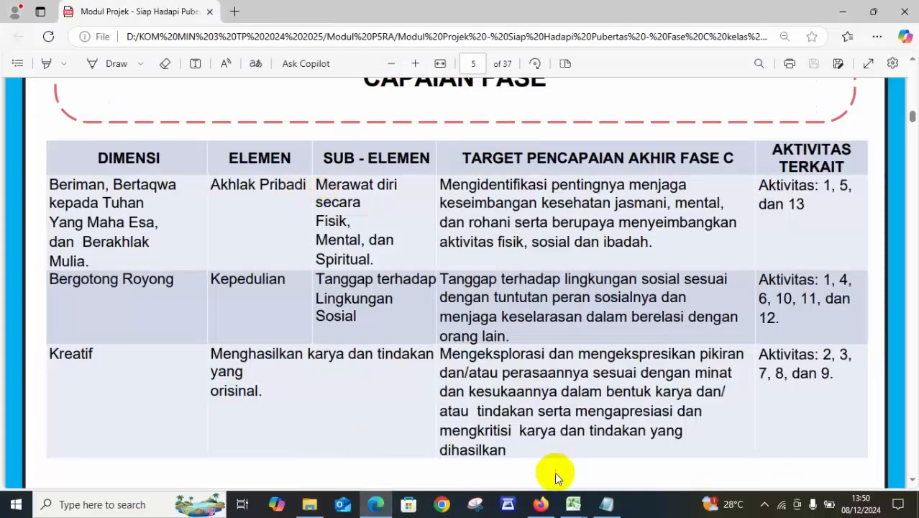
{"action": "left_click", "coordinate": [541, 505]}
{"action": "left_click", "coordinate": [380, 214]}
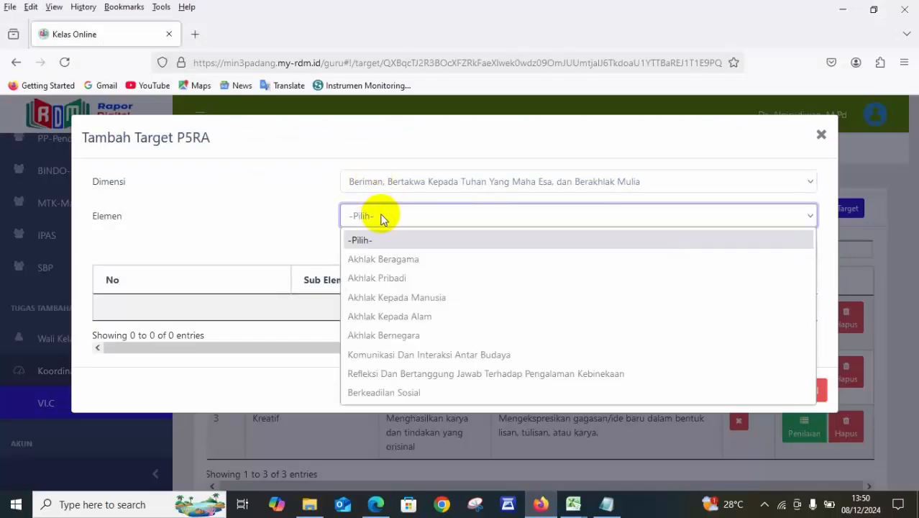
{"action": "left_click", "coordinate": [381, 278]}
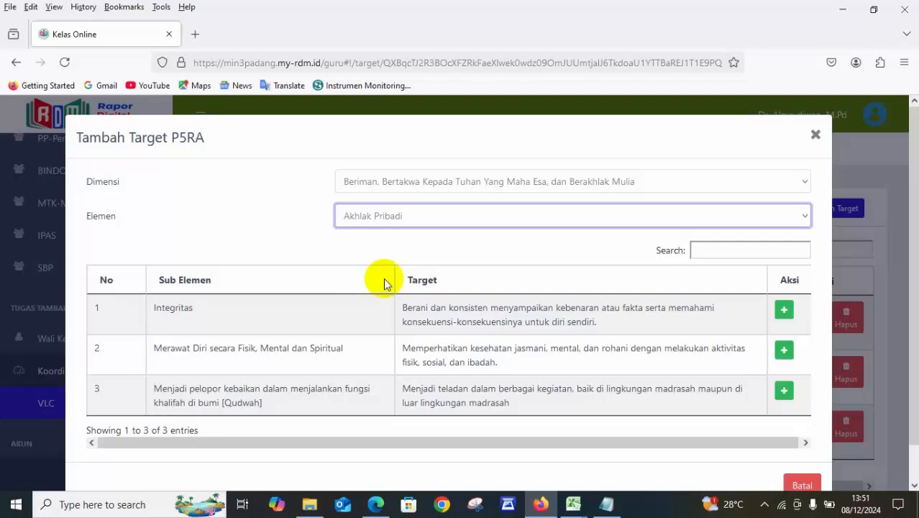
{"action": "left_click", "coordinate": [374, 505]}
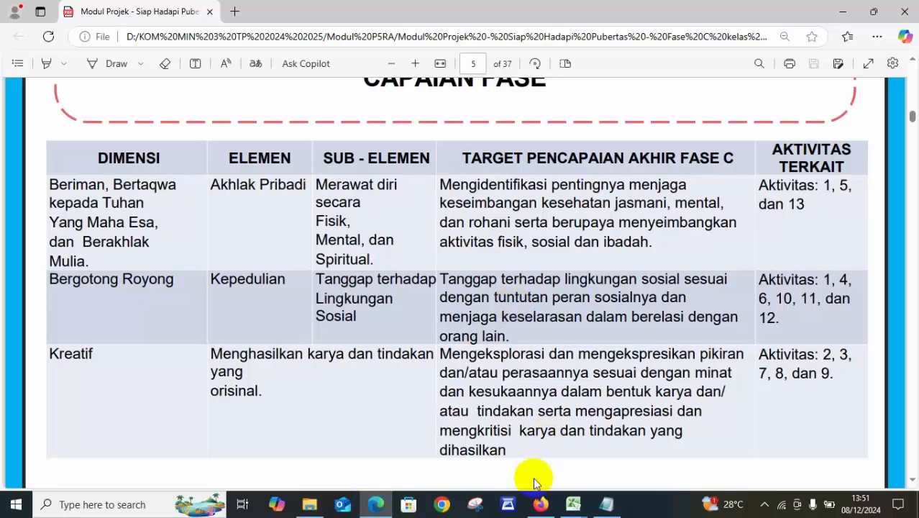
{"action": "left_click", "coordinate": [541, 504]}
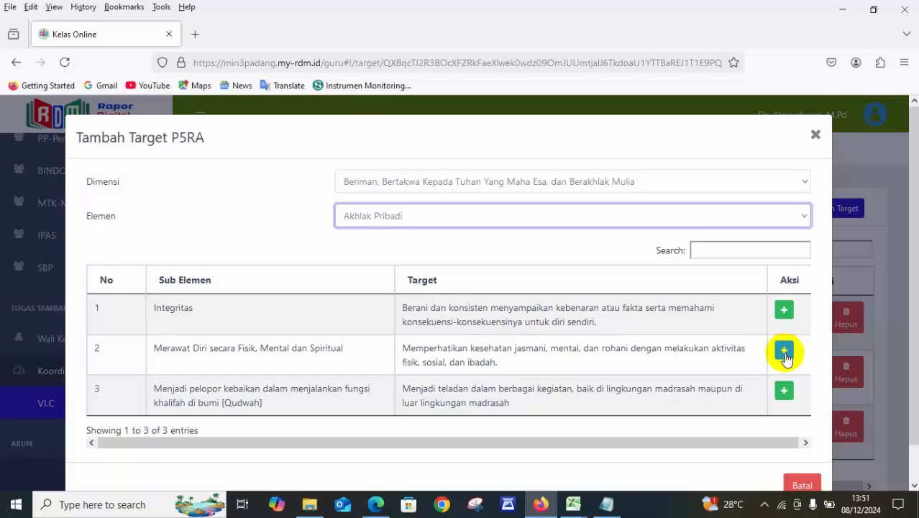
{"action": "left_click", "coordinate": [815, 134]}
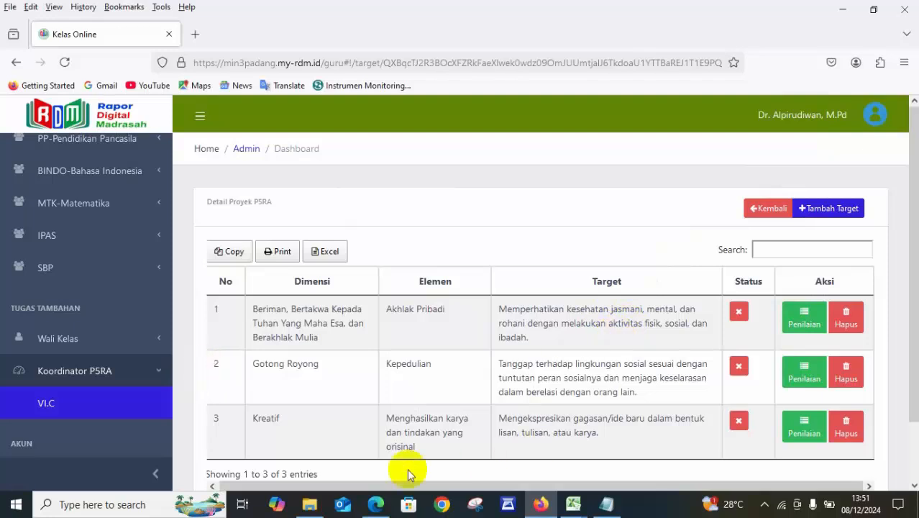
Check the Bergotong Royong row in the Edge module PDF, view the available targets for Dimensi Gotong Royong and Elemen Kepedulian in Firefox, and cancel the form.
{"action": "left_click", "coordinate": [368, 500]}
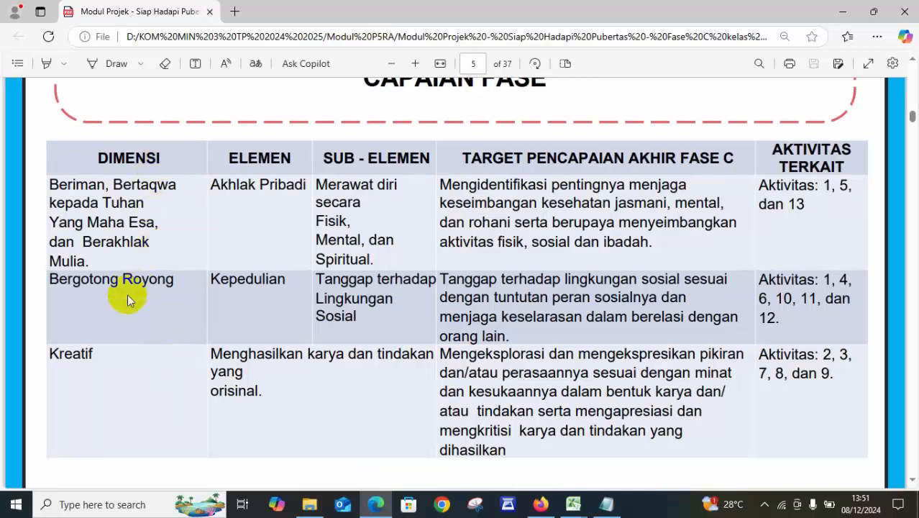
{"action": "left_click", "coordinate": [540, 503]}
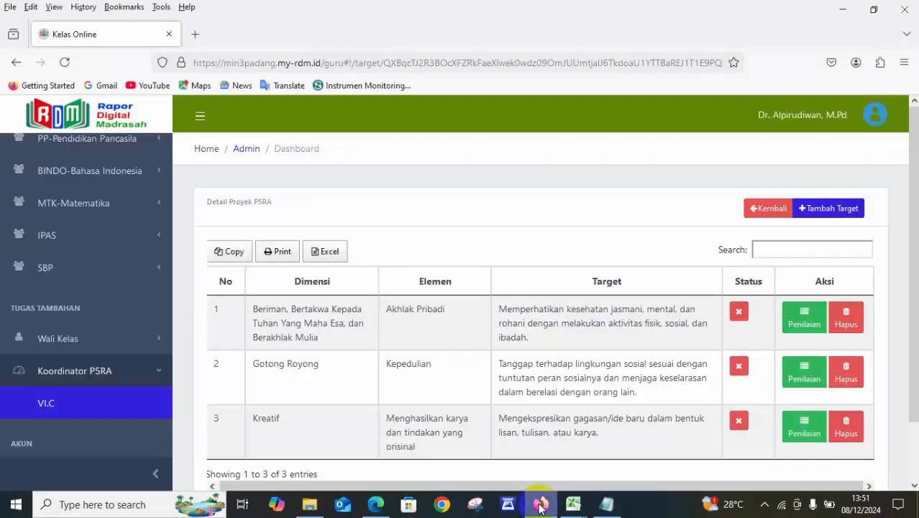
{"action": "left_click_drag", "start_coordinate": [914, 205], "coordinate": [915, 263]}
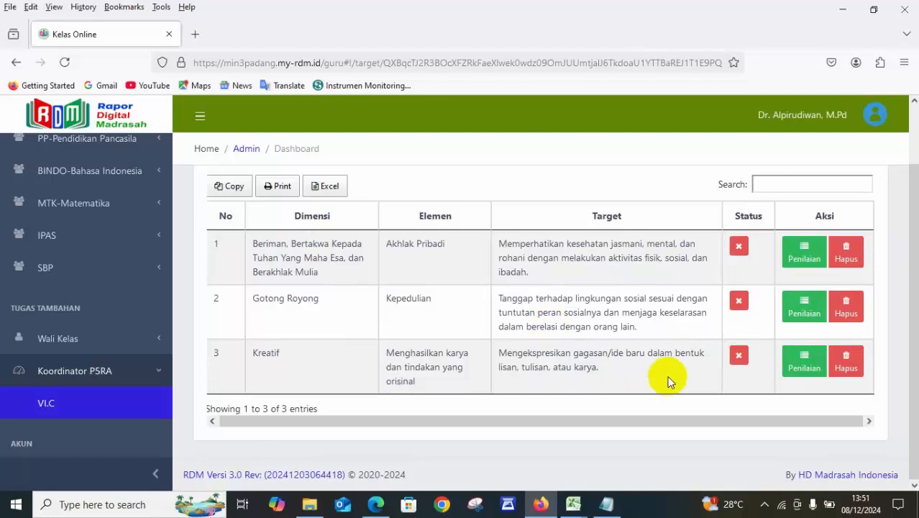
{"action": "scroll", "coordinate": [915, 284], "scroll_direction": "up", "scroll_amount": 2}
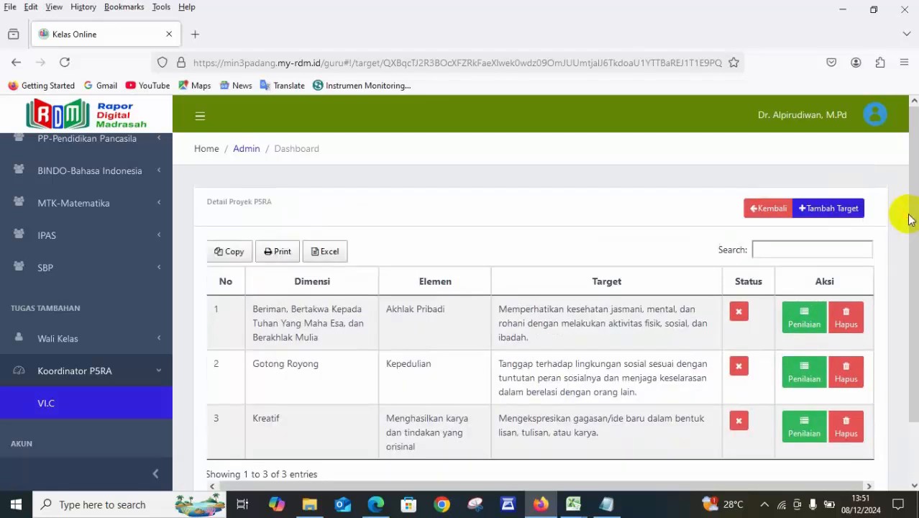
{"action": "left_click", "coordinate": [823, 208]}
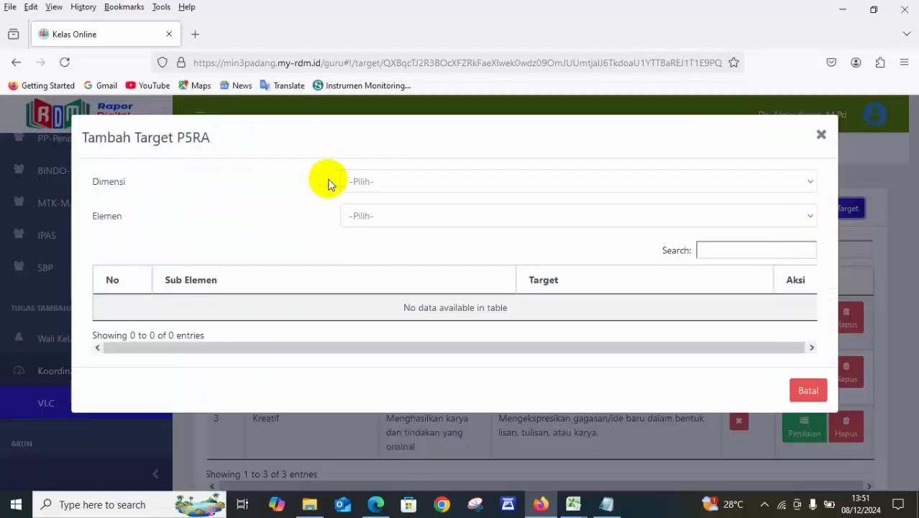
{"action": "left_click", "coordinate": [382, 182]}
{"action": "left_click", "coordinate": [389, 264]}
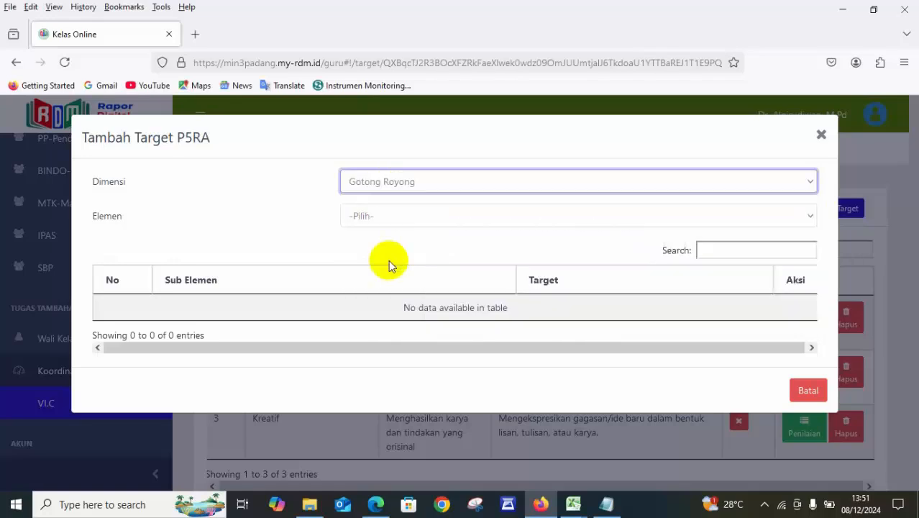
{"action": "left_click", "coordinate": [372, 500]}
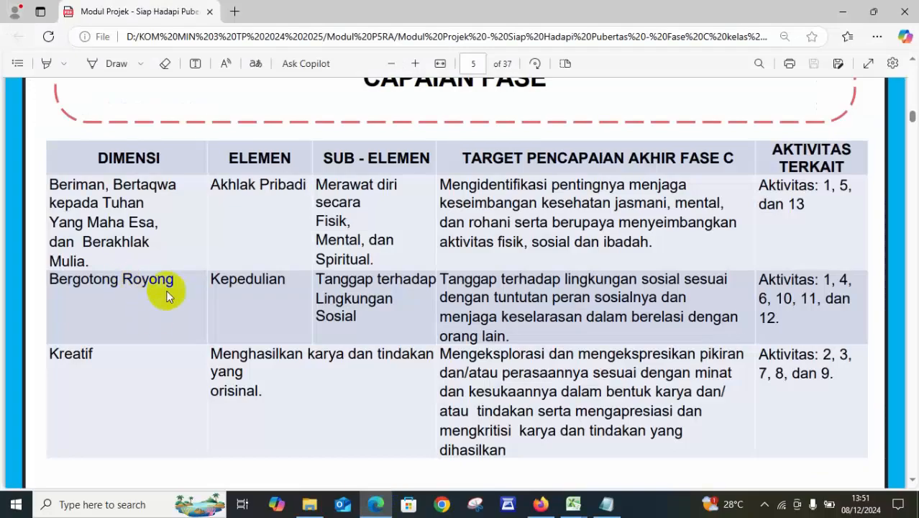
{"action": "left_click", "coordinate": [546, 510]}
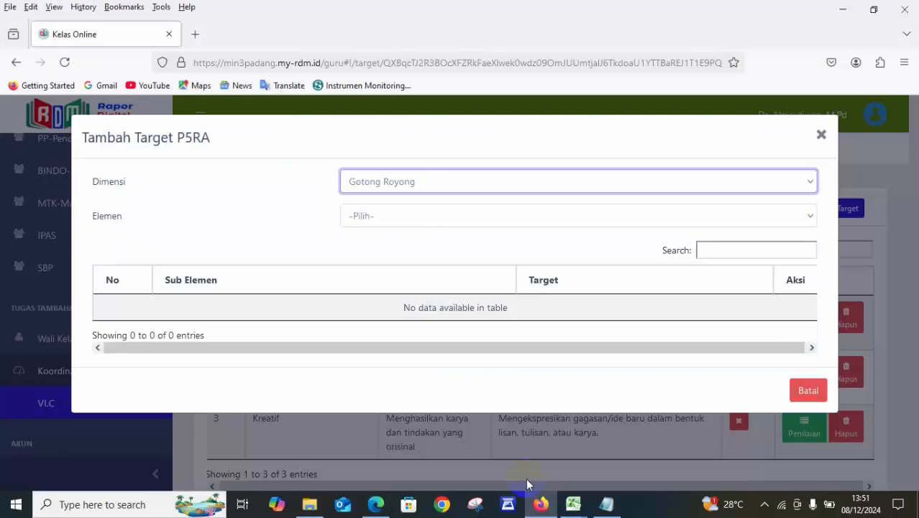
{"action": "left_click", "coordinate": [427, 214]}
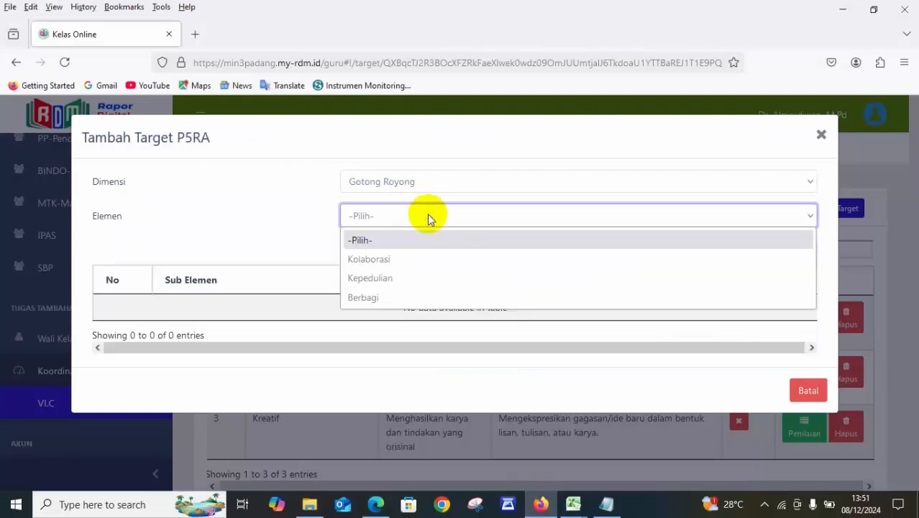
{"action": "left_click", "coordinate": [404, 278]}
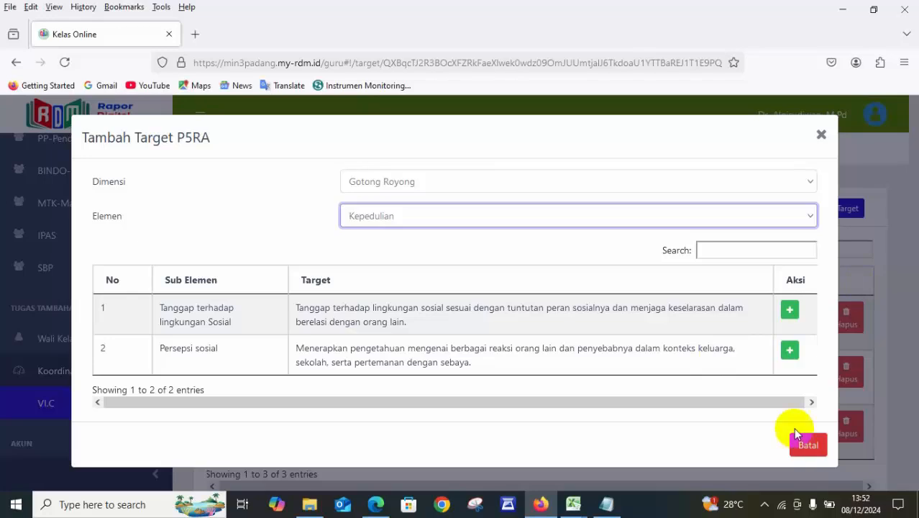
{"action": "left_click", "coordinate": [806, 447]}
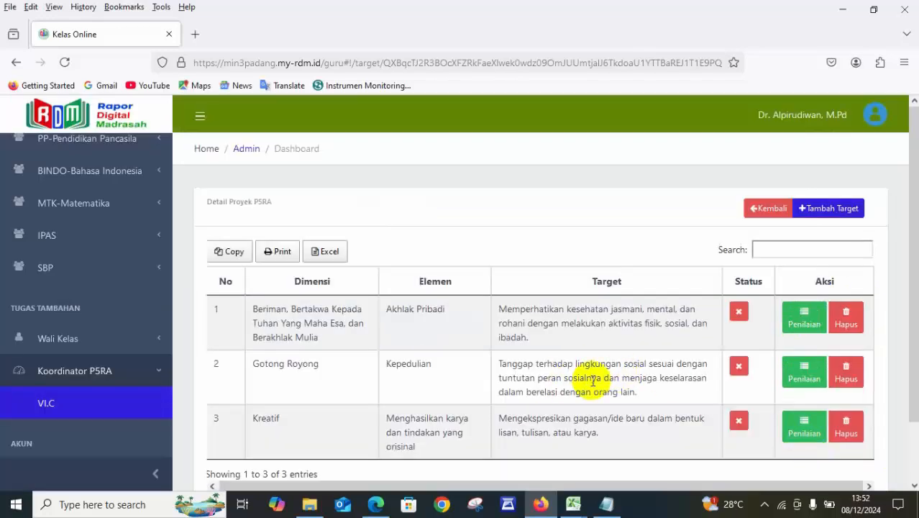
View the available targets for Dimensi Kreatif and Elemen Menghasilkan karya dan tindakan yang orisinal, compare them with the Edge module PDF, and cancel the form.
{"action": "left_click", "coordinate": [831, 208]}
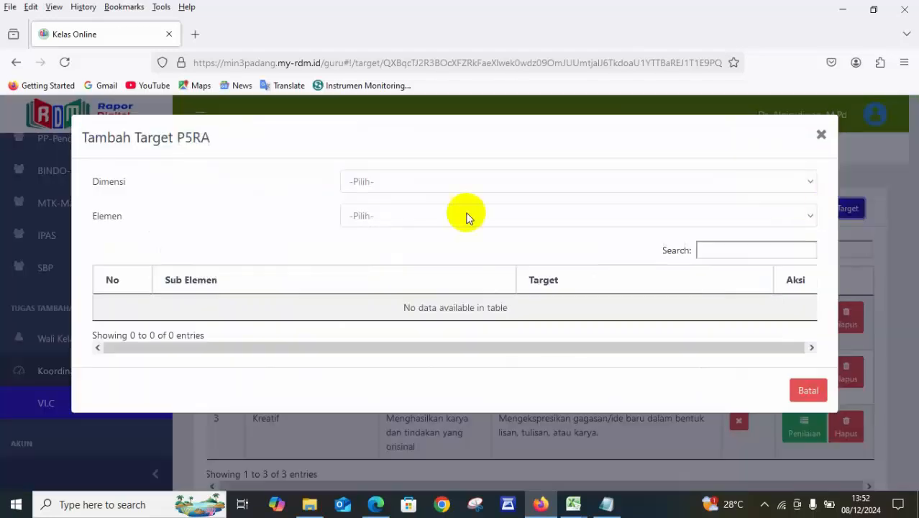
{"action": "left_click", "coordinate": [405, 189]}
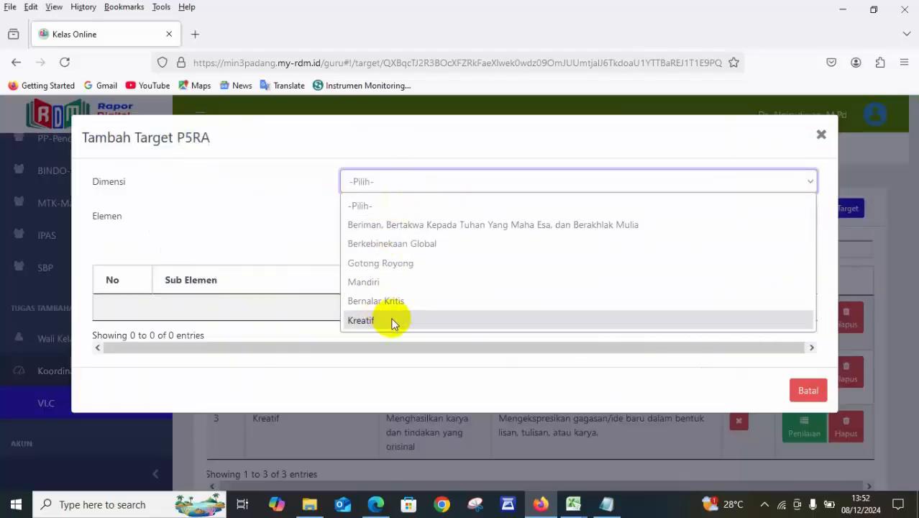
{"action": "left_click", "coordinate": [394, 322]}
{"action": "left_click", "coordinate": [401, 217]}
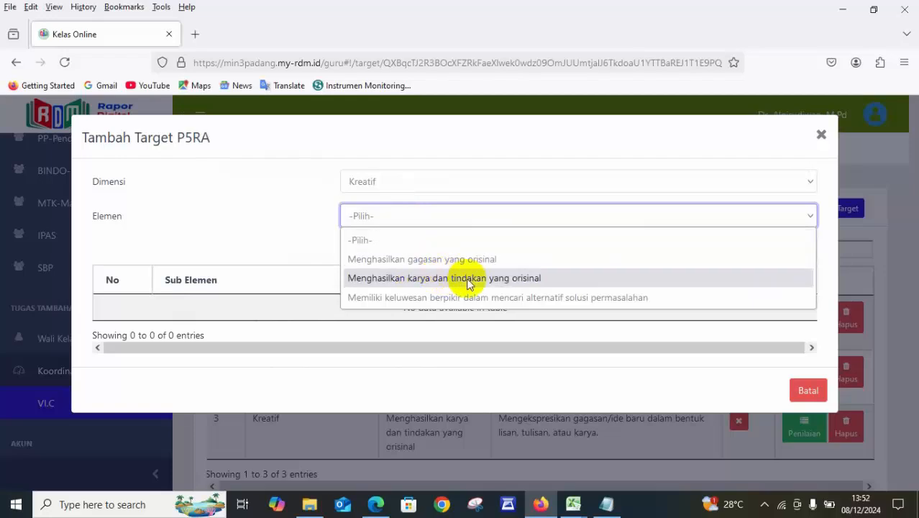
{"action": "left_click", "coordinate": [506, 280]}
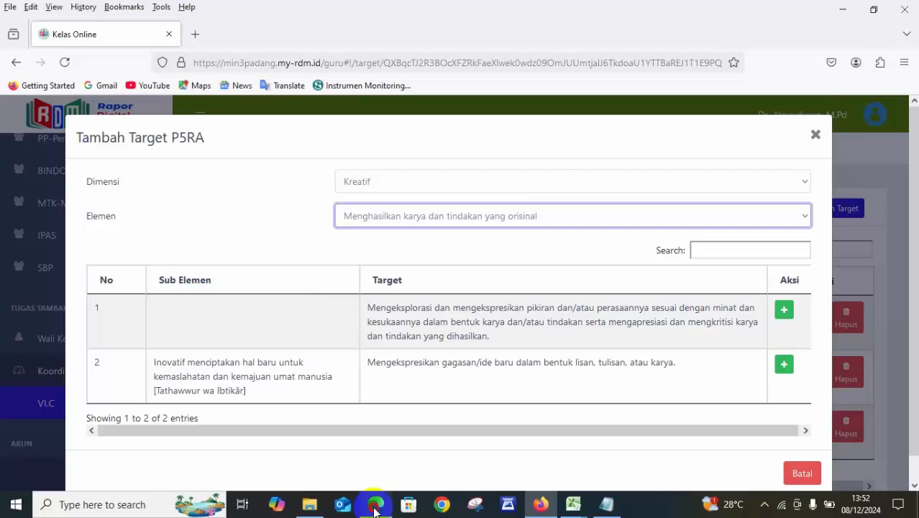
{"action": "left_click", "coordinate": [375, 507]}
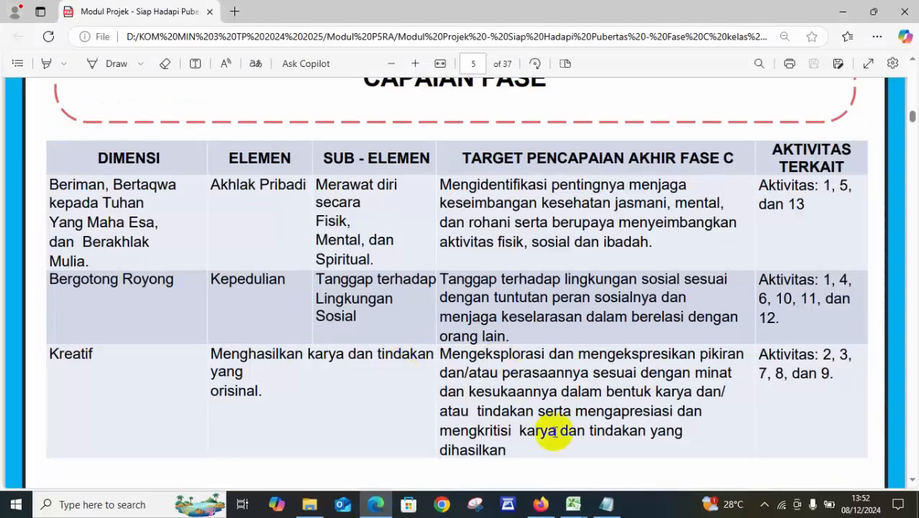
{"action": "left_click", "coordinate": [541, 505]}
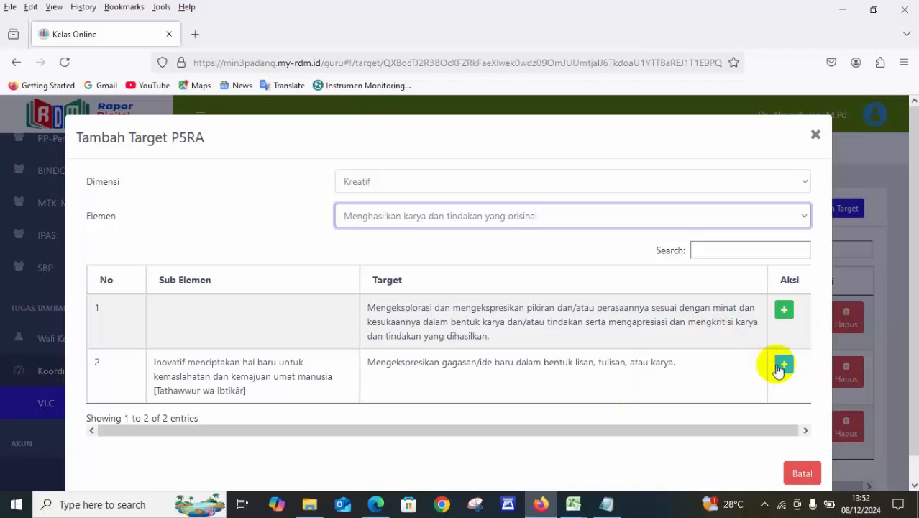
{"action": "left_click", "coordinate": [802, 473]}
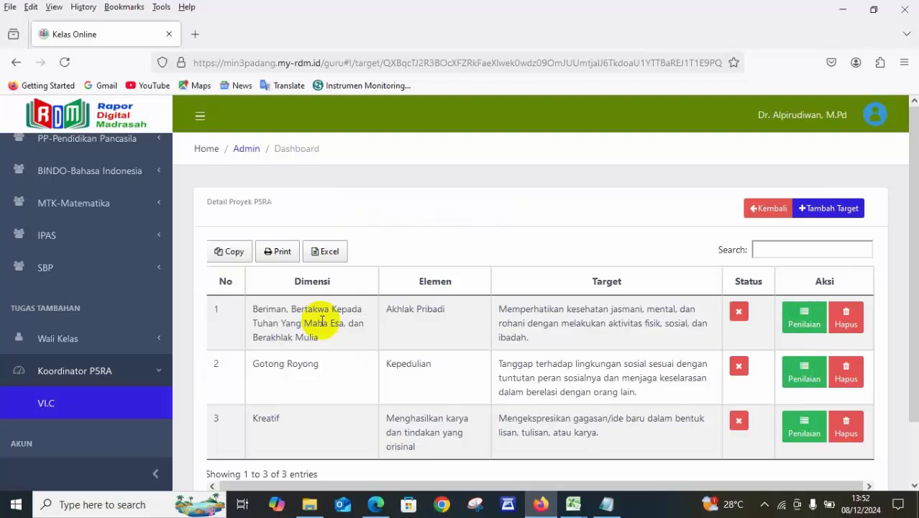
Open the Penilaian of the Akhlak Pribadi target and look over its student list and Nilai columns.
{"action": "left_click", "coordinate": [799, 318]}
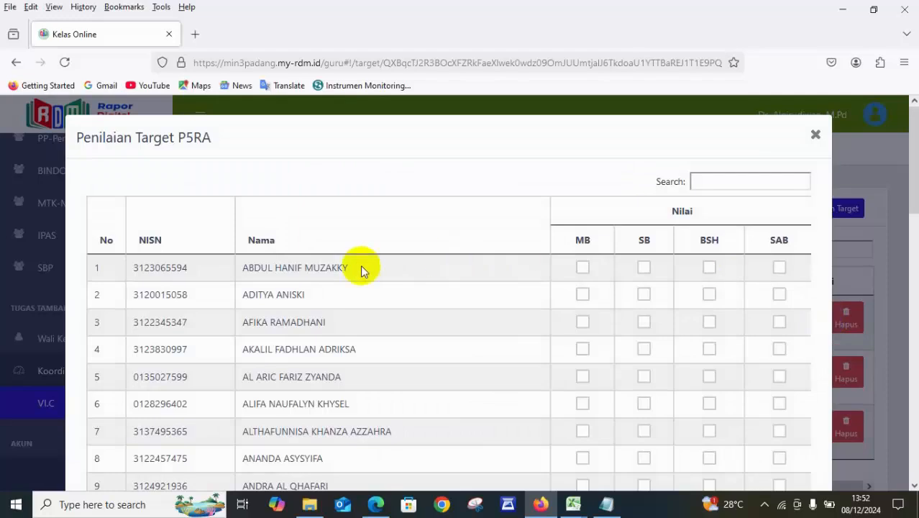
{"action": "left_click_drag", "start_coordinate": [912, 186], "coordinate": [905, 124]}
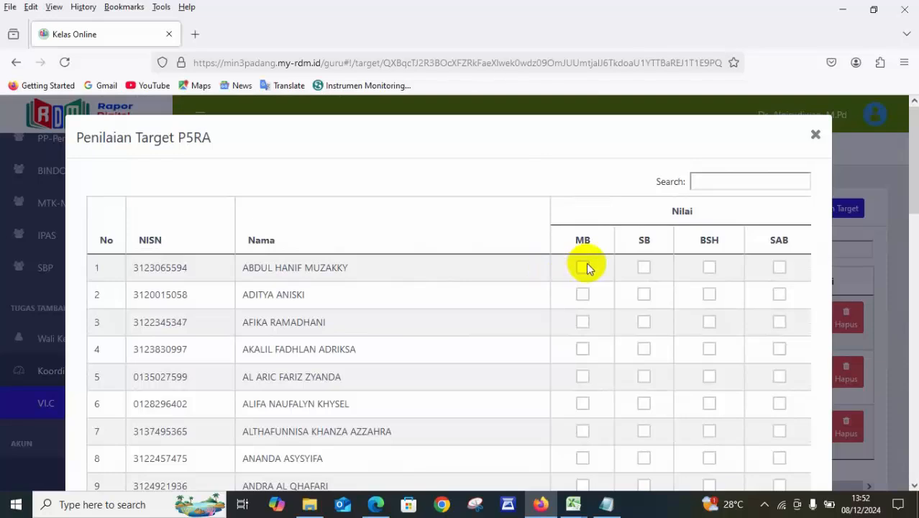
Switch to the Notepad notes and write the grade meanings "MB=mulai berkembang" and "SB=sudah berkembang" on separate lines.
{"action": "left_click", "coordinate": [606, 506]}
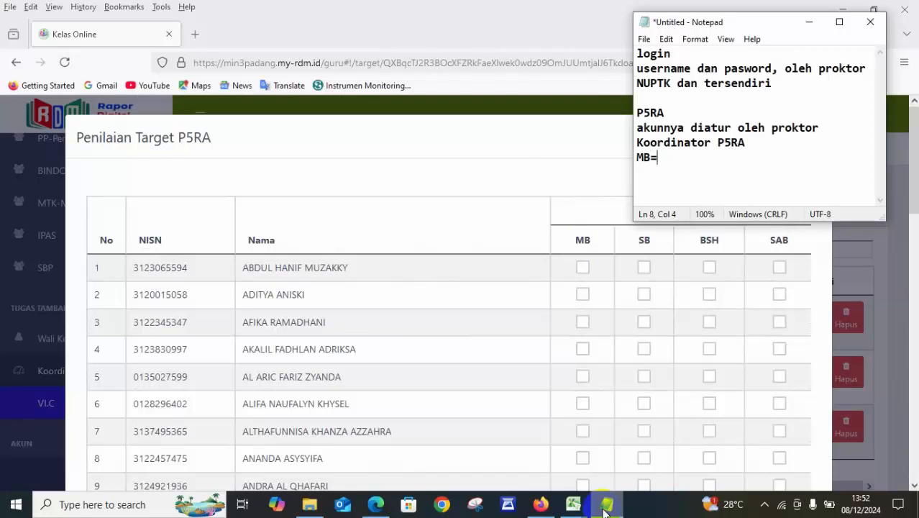
{"action": "type", "text": "MB=mulai berkembang"}
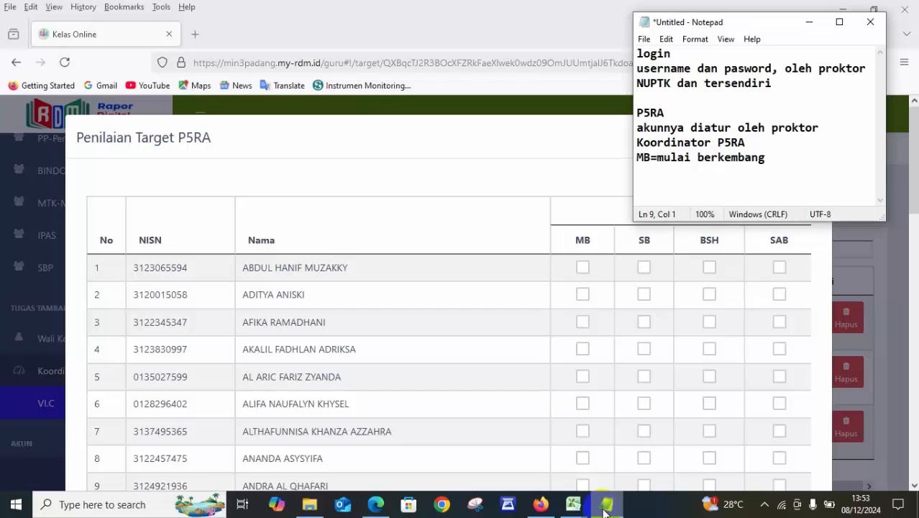
{"action": "type", "text": "SB=sudah"}
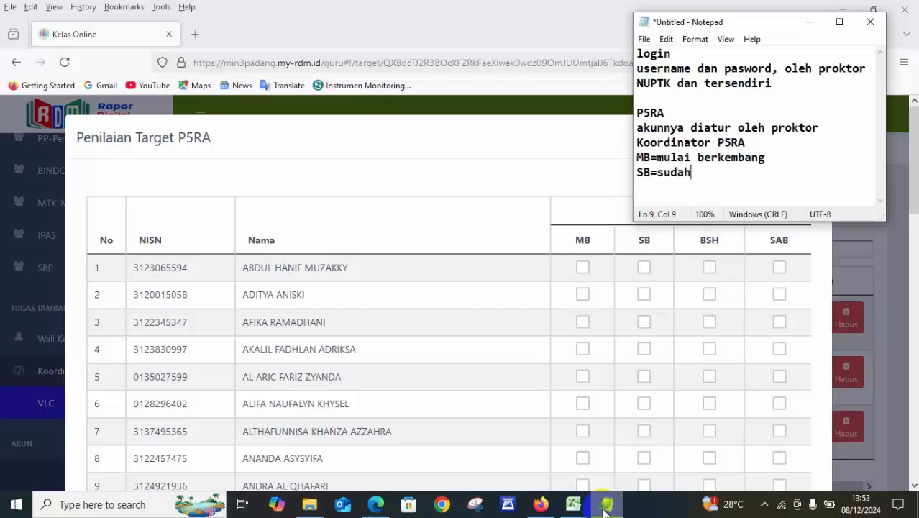
{"action": "type", "text": " berkembang"}
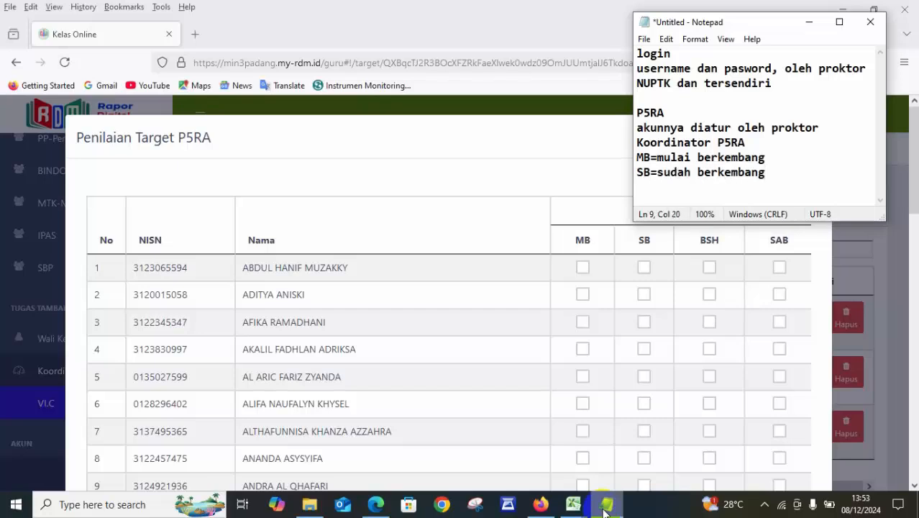
{"action": "type", "text": "\\"}
{"action": "key", "text": "BackSpace"}
{"action": "key", "text": "Return"}
Add the lines "BSH= berkembang sesuai harapan" and "SAB=sangat baik" to the grade explanations.
{"action": "type", "text": "BSH= berk"}
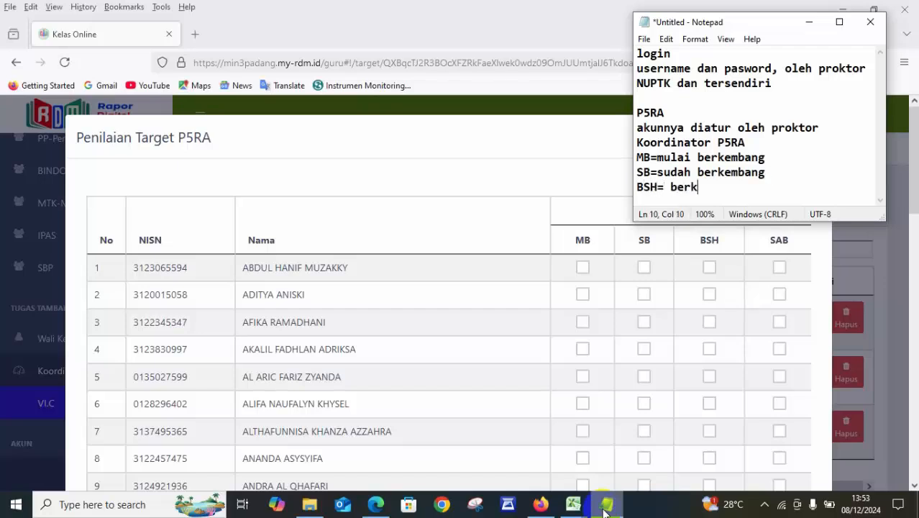
{"action": "type", "text": "embang sesuai"}
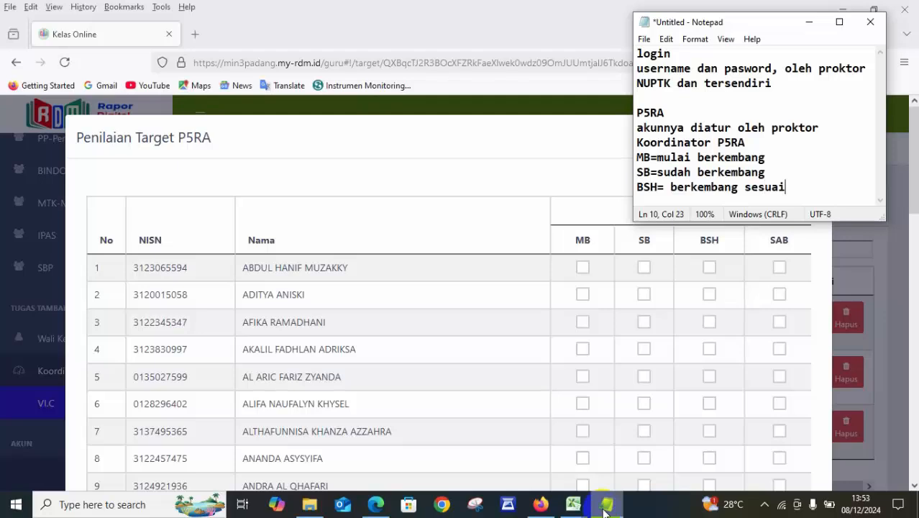
{"action": "type", "text": " harapan"}
{"action": "key", "text": "Return"}
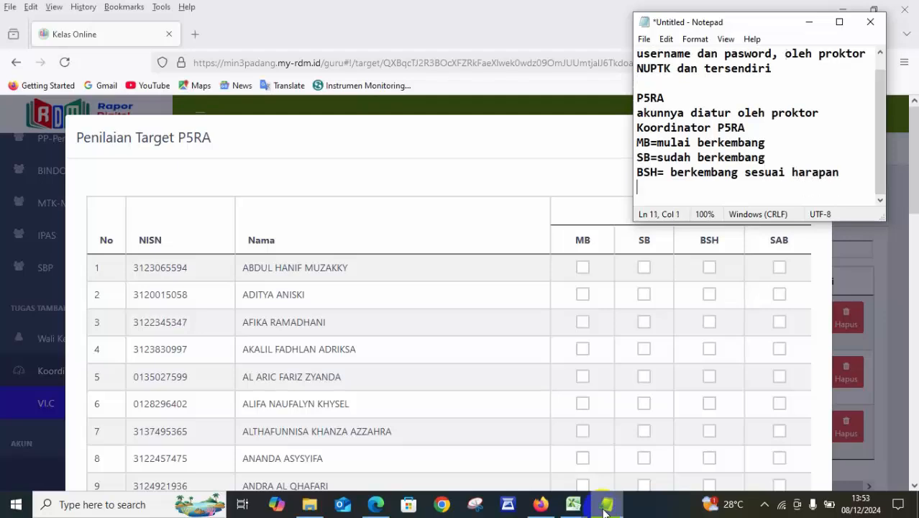
{"action": "type", "text": "SAB=sangat baik"}
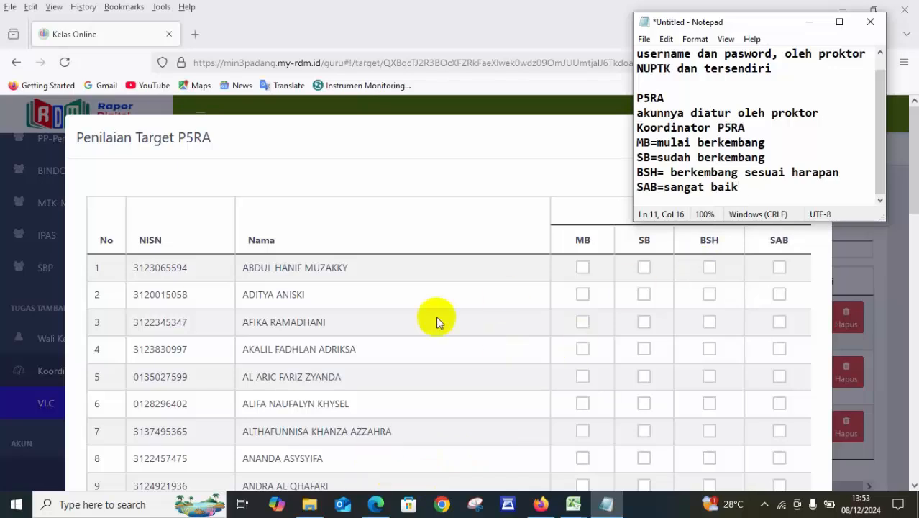
Return to the Penilaian Target P5RA form in Firefox and grade students 1 to 10 as BSH.
{"action": "left_click", "coordinate": [710, 267]}
{"action": "left_click", "coordinate": [709, 268]}
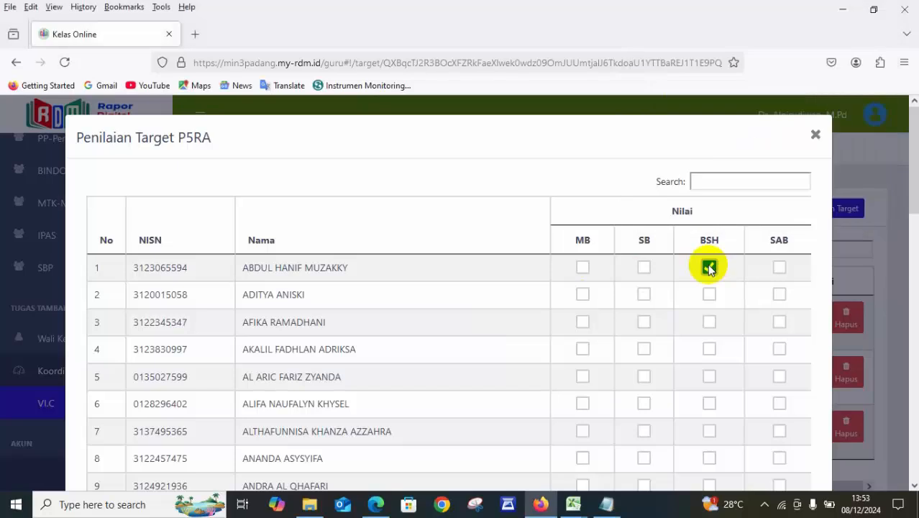
{"action": "left_click", "coordinate": [709, 294]}
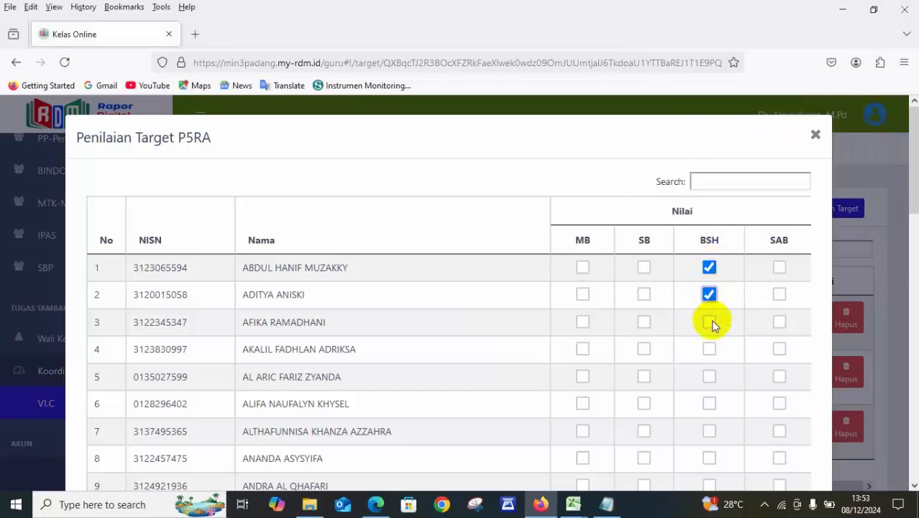
{"action": "left_click", "coordinate": [710, 322]}
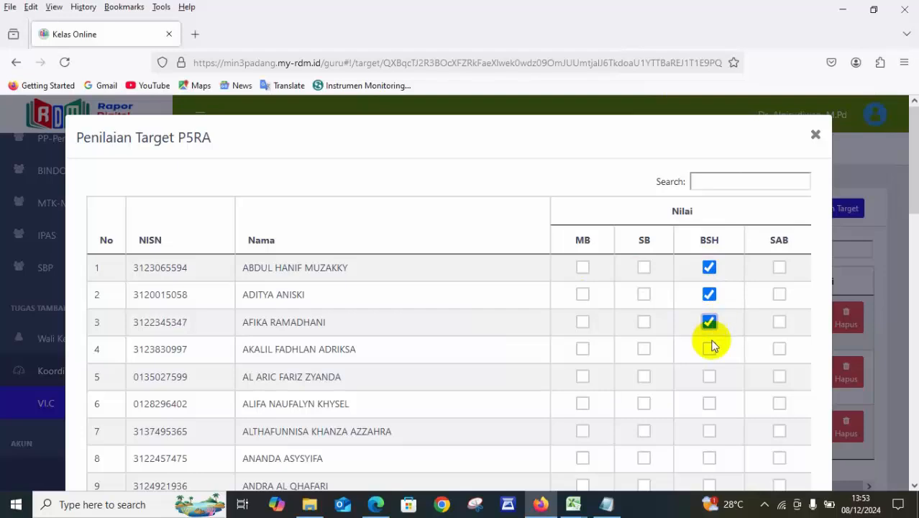
{"action": "left_click", "coordinate": [709, 349]}
{"action": "left_click", "coordinate": [710, 376]}
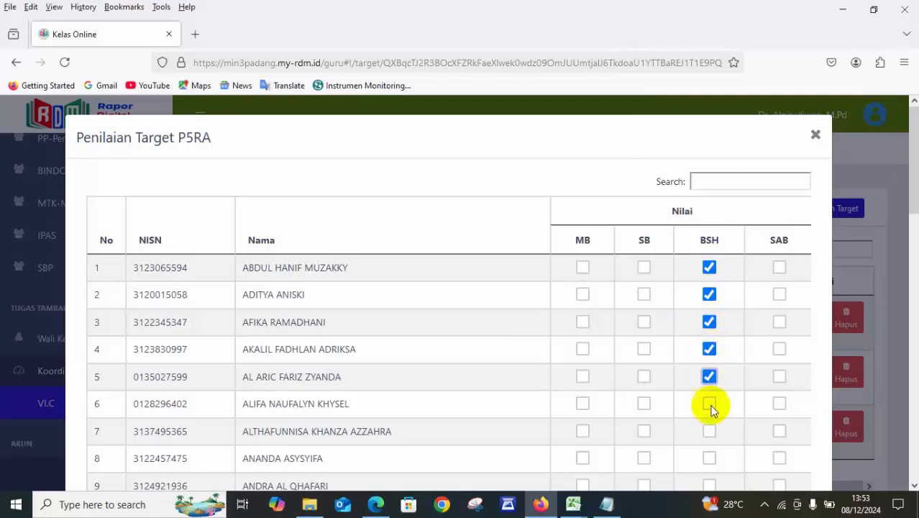
{"action": "left_click", "coordinate": [709, 404]}
{"action": "left_click", "coordinate": [710, 431]}
{"action": "left_click", "coordinate": [709, 458]}
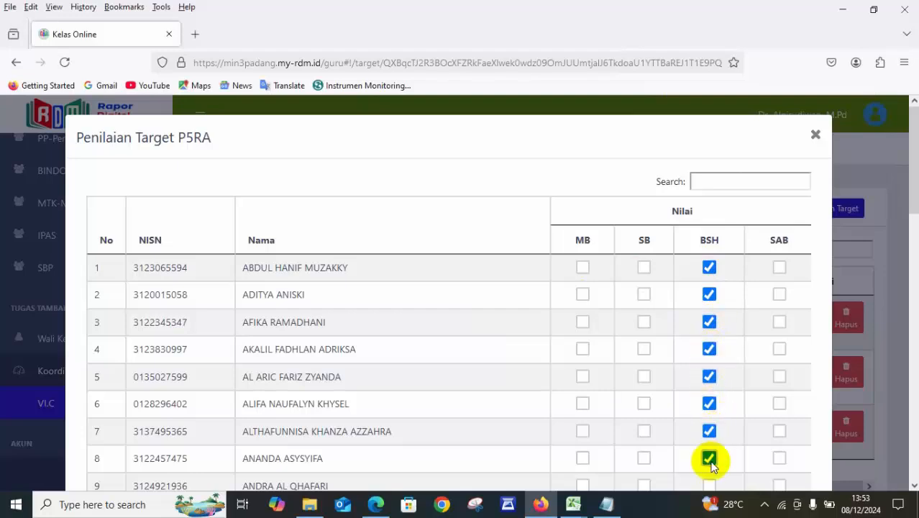
{"action": "left_click", "coordinate": [914, 486]}
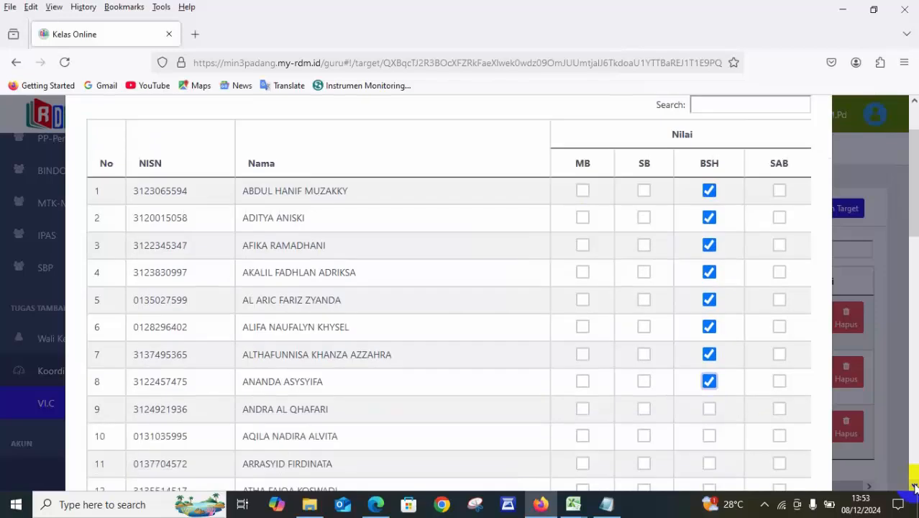
{"action": "left_click", "coordinate": [708, 410]}
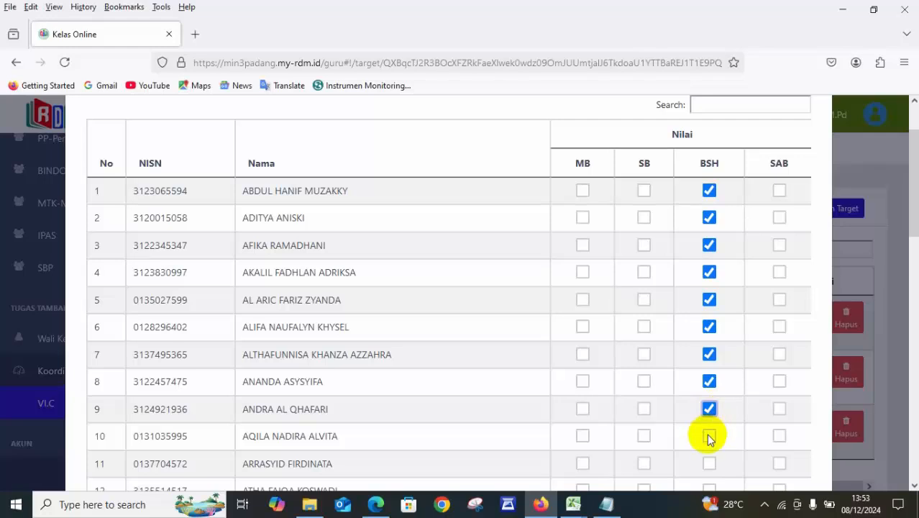
{"action": "left_click", "coordinate": [709, 436]}
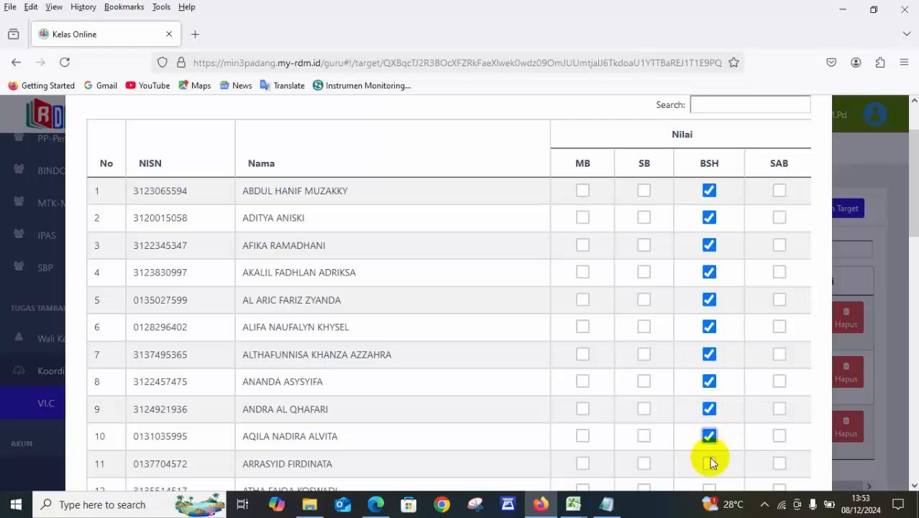
Grade students 11, 12 and 15 as SB and students 13, 14 and 16 as BSH.
{"action": "left_click", "coordinate": [644, 465]}
{"action": "left_click", "coordinate": [915, 485]}
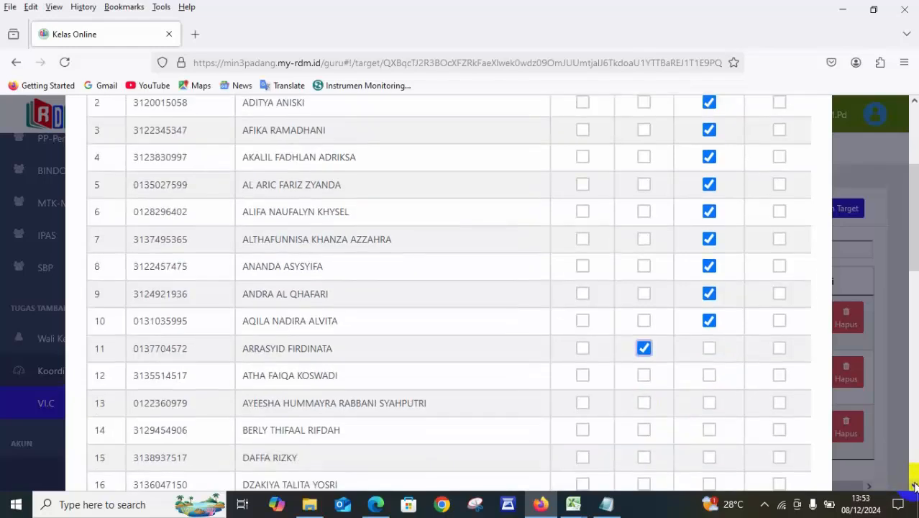
{"action": "left_click", "coordinate": [643, 375]}
{"action": "left_click", "coordinate": [710, 404]}
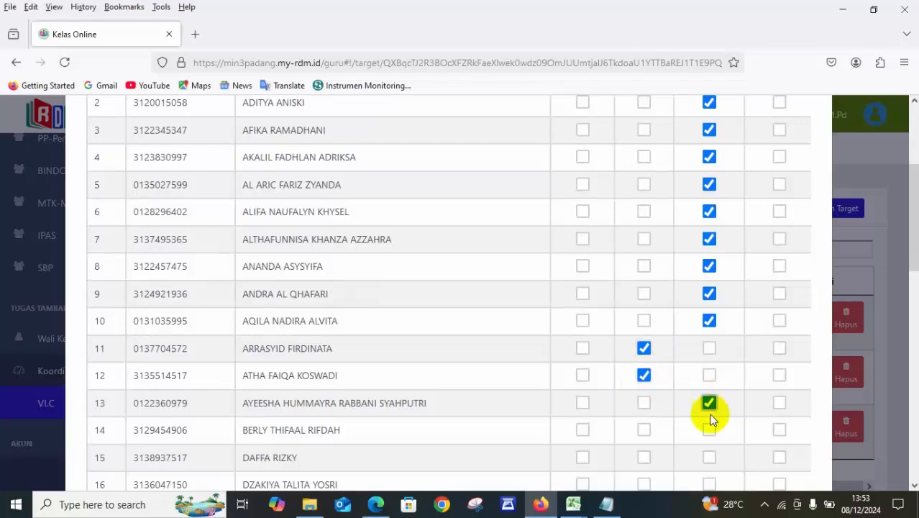
{"action": "left_click", "coordinate": [708, 430]}
{"action": "left_click", "coordinate": [644, 457]}
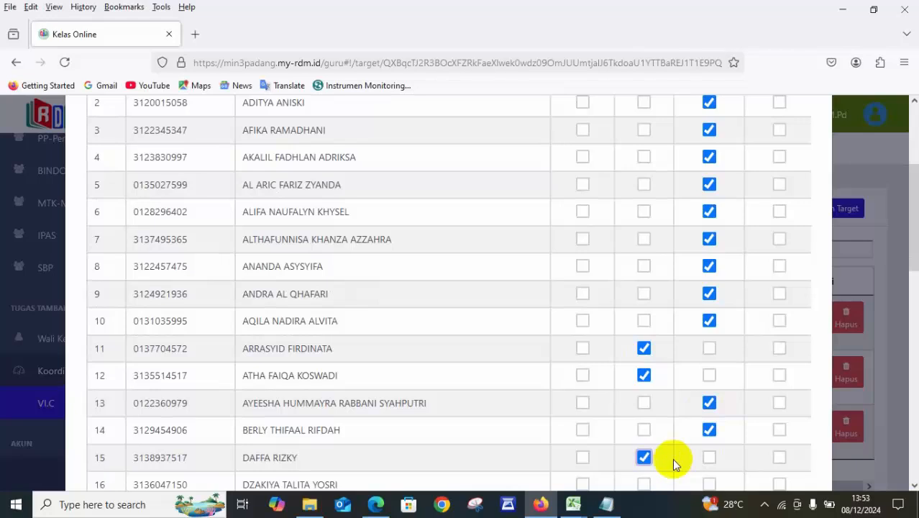
{"action": "left_click", "coordinate": [710, 484]}
Grade students 17, 18, 20, 21, 23 and 24 as BSH and students 19 and 22 as SAB.
{"action": "left_click", "coordinate": [914, 485]}
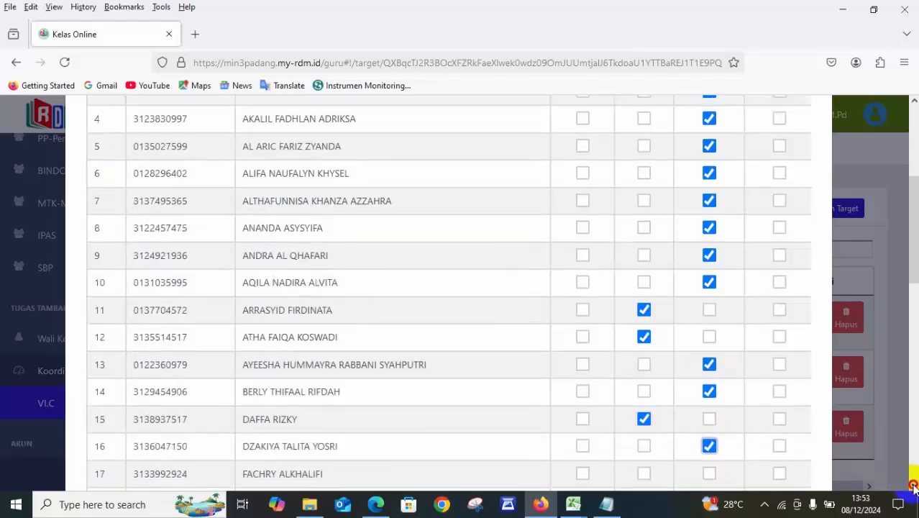
{"action": "left_click", "coordinate": [913, 485]}
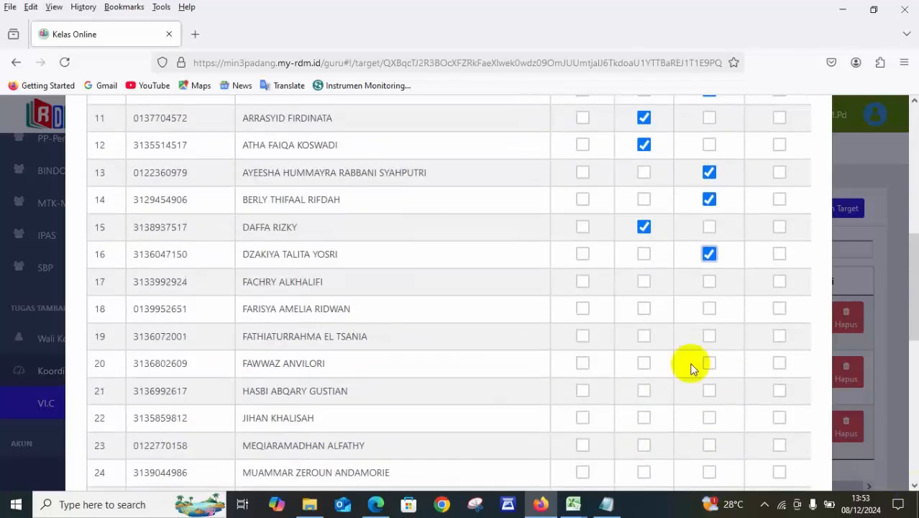
{"action": "left_click", "coordinate": [709, 281]}
{"action": "left_click", "coordinate": [710, 308]}
{"action": "left_click", "coordinate": [780, 335]}
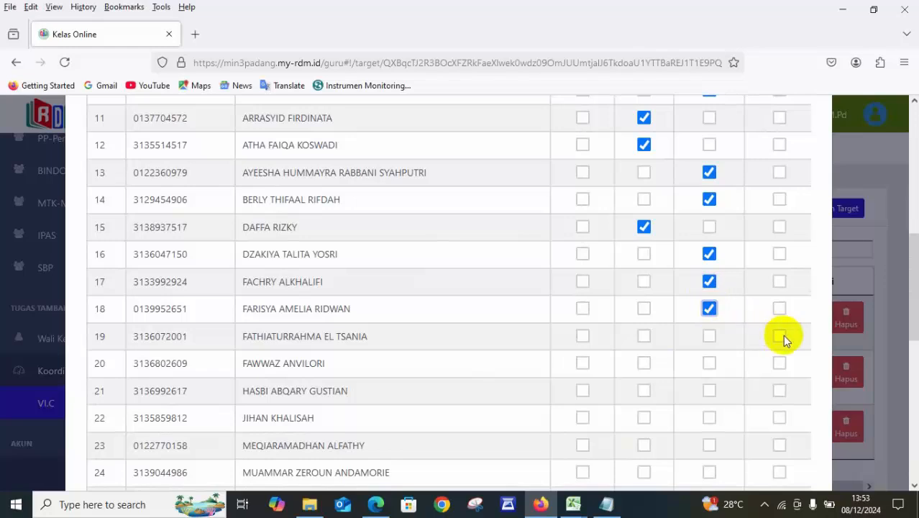
{"action": "left_click", "coordinate": [710, 363]}
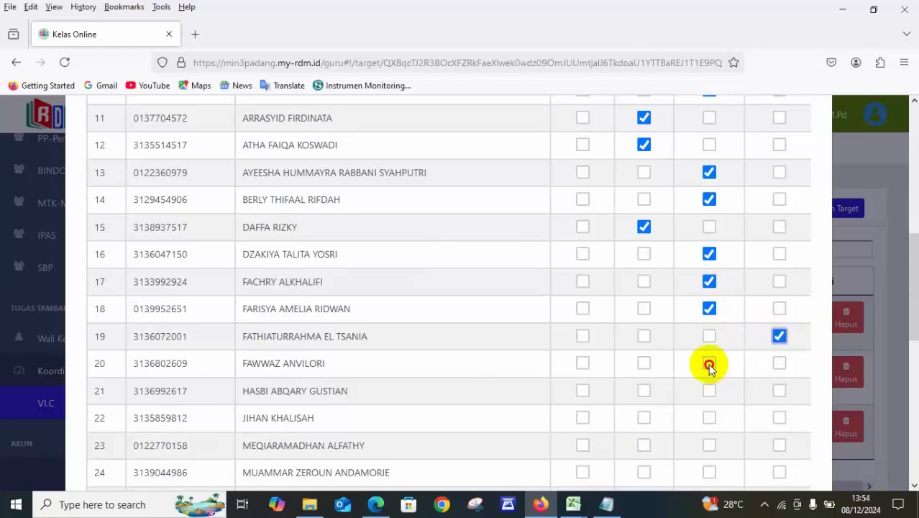
{"action": "left_click", "coordinate": [710, 392]}
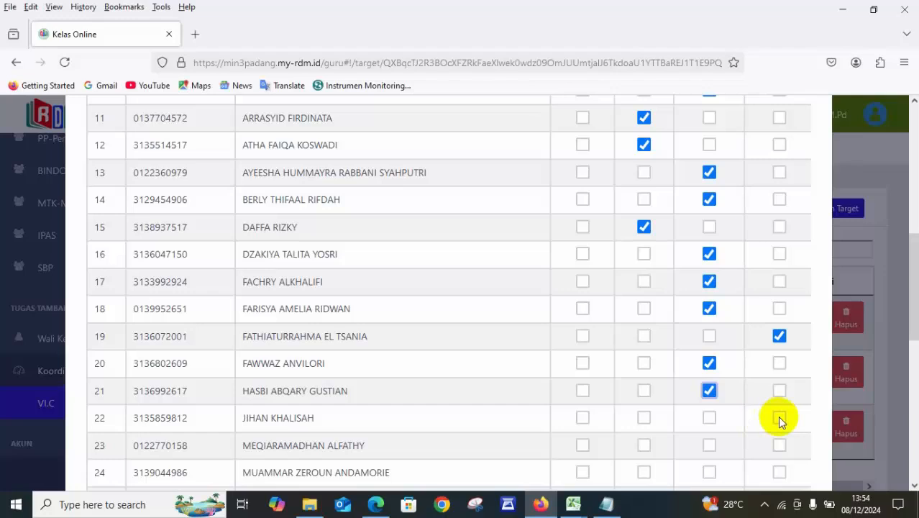
{"action": "left_click", "coordinate": [780, 417]}
{"action": "left_click", "coordinate": [708, 446]}
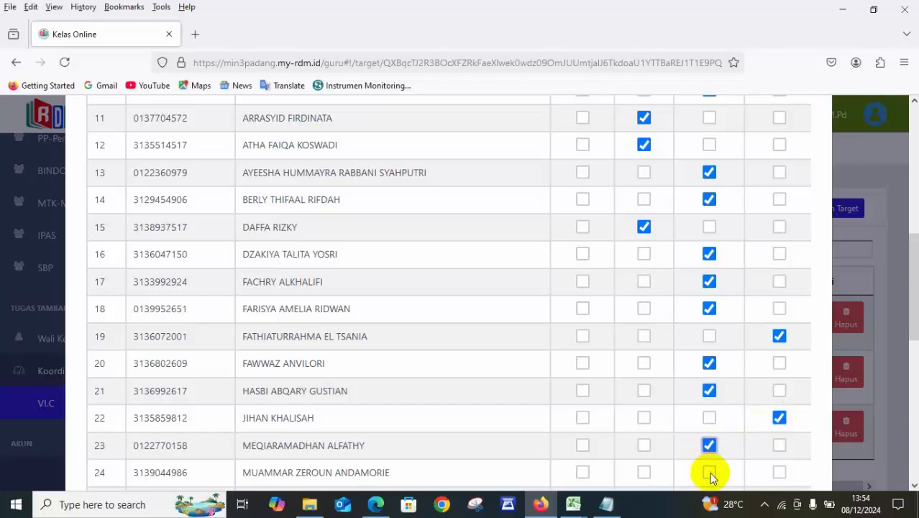
{"action": "left_click", "coordinate": [709, 472]}
Grade student 25 and students 27 to 31 as BSH, and student 26 as SAB.
{"action": "scroll", "coordinate": [913, 288], "scroll_direction": "down", "scroll_amount": 5}
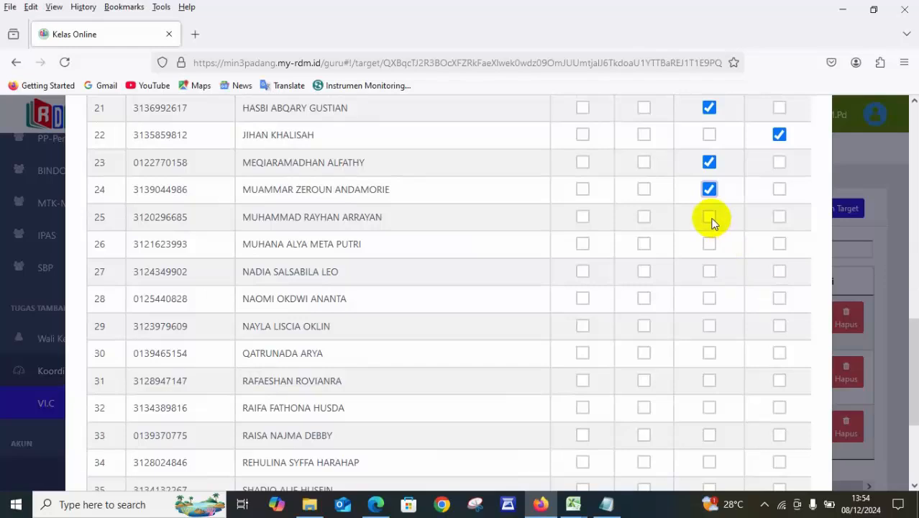
{"action": "left_click", "coordinate": [709, 218]}
{"action": "left_click", "coordinate": [710, 244]}
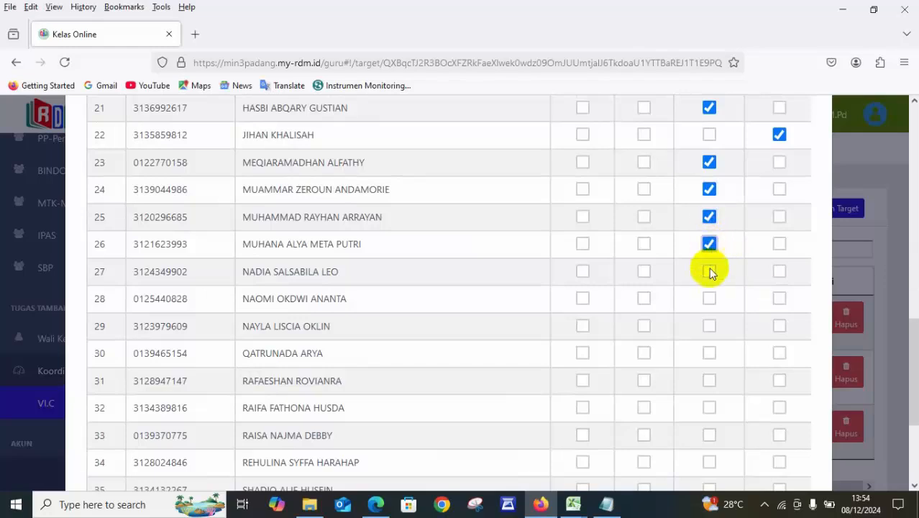
{"action": "left_click", "coordinate": [779, 244]}
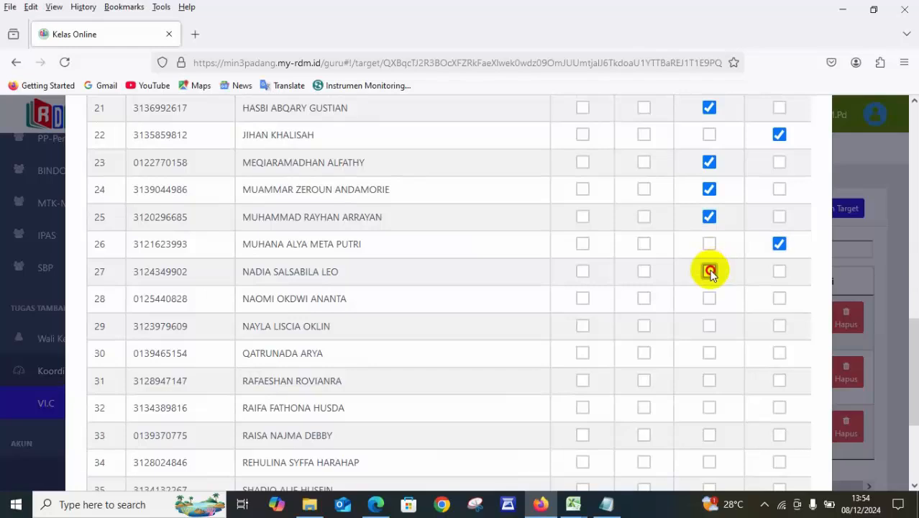
{"action": "left_click", "coordinate": [710, 271]}
{"action": "left_click", "coordinate": [711, 298]}
{"action": "left_click", "coordinate": [710, 326]}
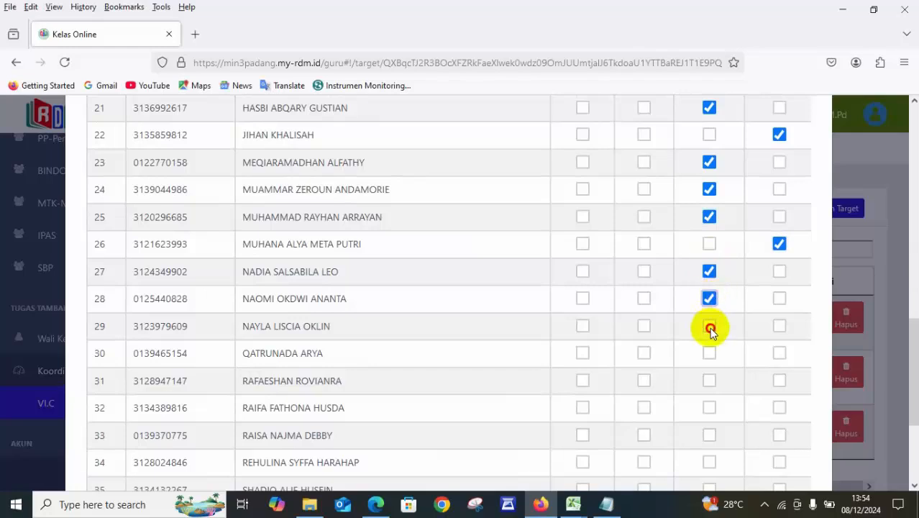
{"action": "left_click", "coordinate": [711, 353]}
{"action": "left_click", "coordinate": [709, 381]}
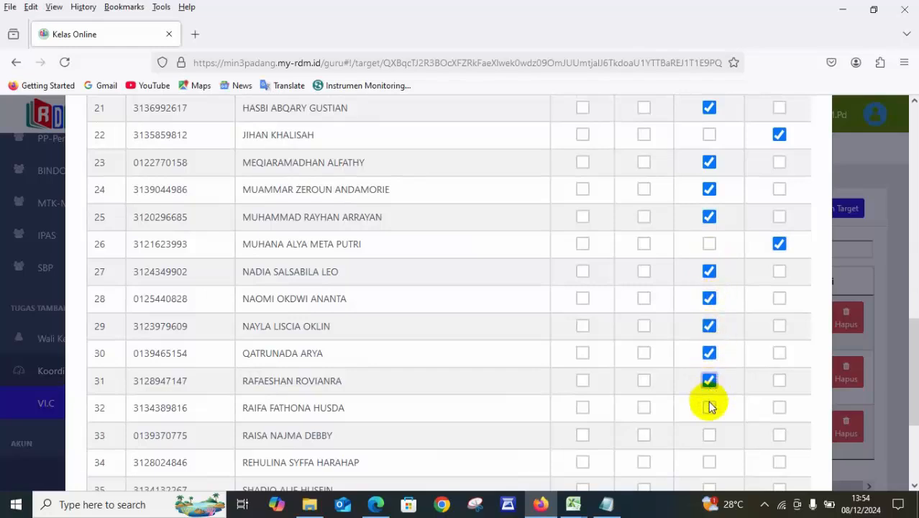
Grade students 32 and 35 as SAB and students 33, 34, 36 and 37 as BSH, and save the assessment.
{"action": "left_click", "coordinate": [781, 408]}
{"action": "left_click", "coordinate": [710, 435]}
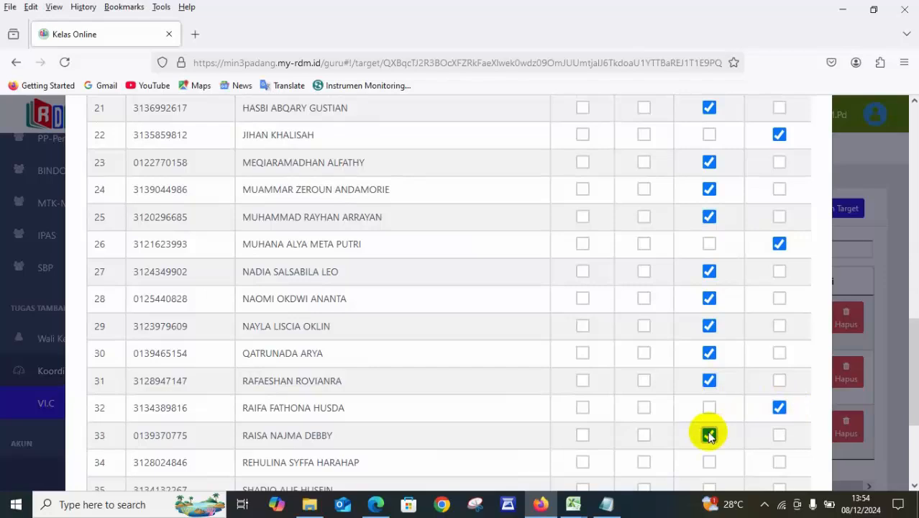
{"action": "left_click", "coordinate": [711, 462]}
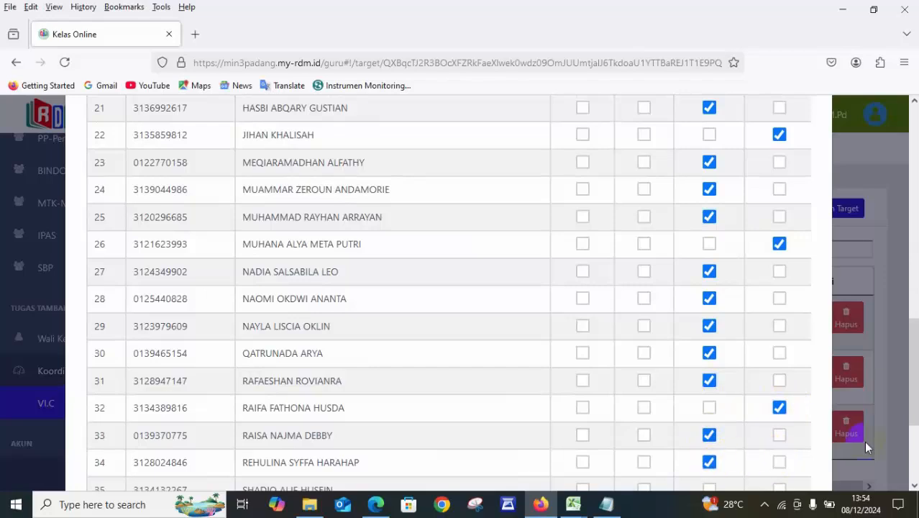
{"action": "left_click_drag", "start_coordinate": [914, 381], "coordinate": [914, 430]}
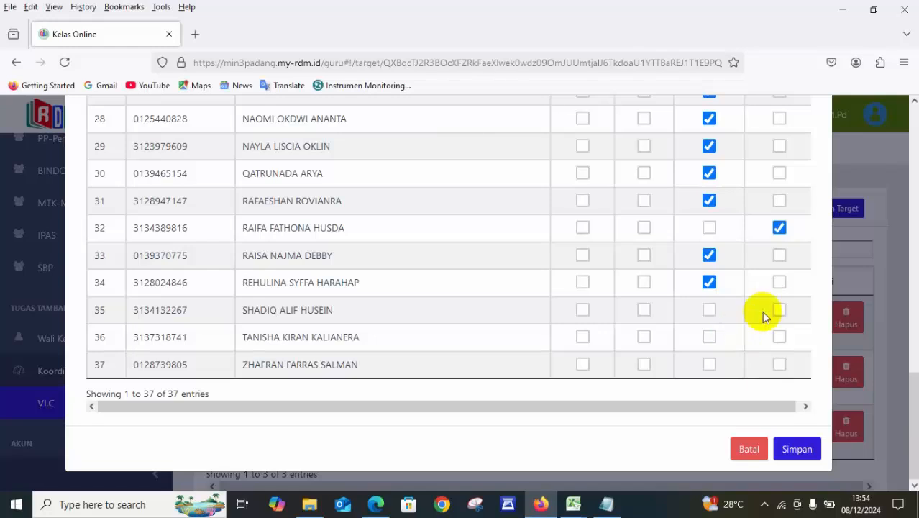
{"action": "left_click", "coordinate": [779, 310]}
{"action": "left_click", "coordinate": [709, 337]}
{"action": "left_click", "coordinate": [709, 364]}
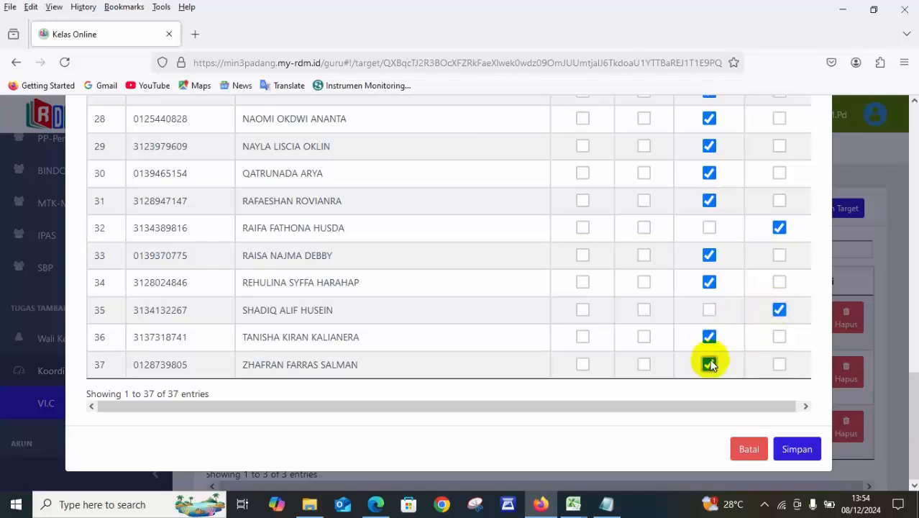
{"action": "left_click", "coordinate": [800, 450]}
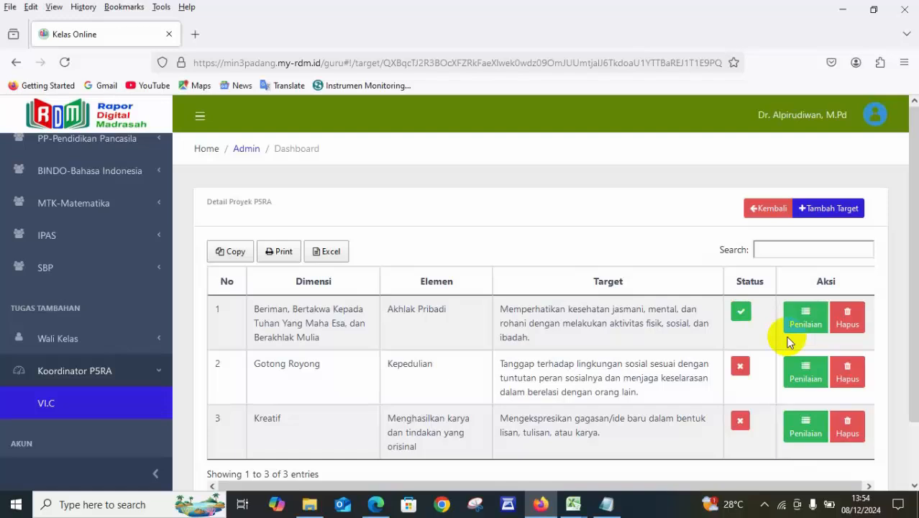
View the student grading form for the Gotong Royong target, close it, and return to the project list.
{"action": "left_click", "coordinate": [812, 373]}
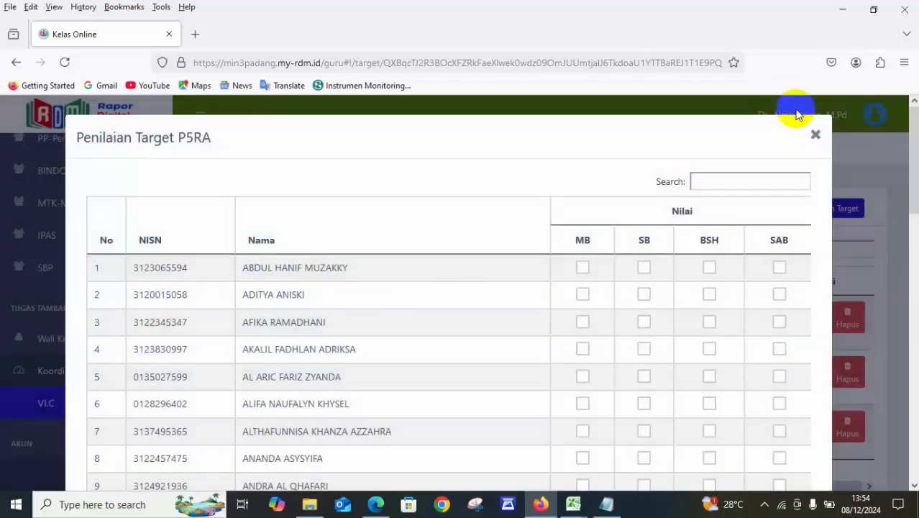
{"action": "left_click", "coordinate": [817, 136]}
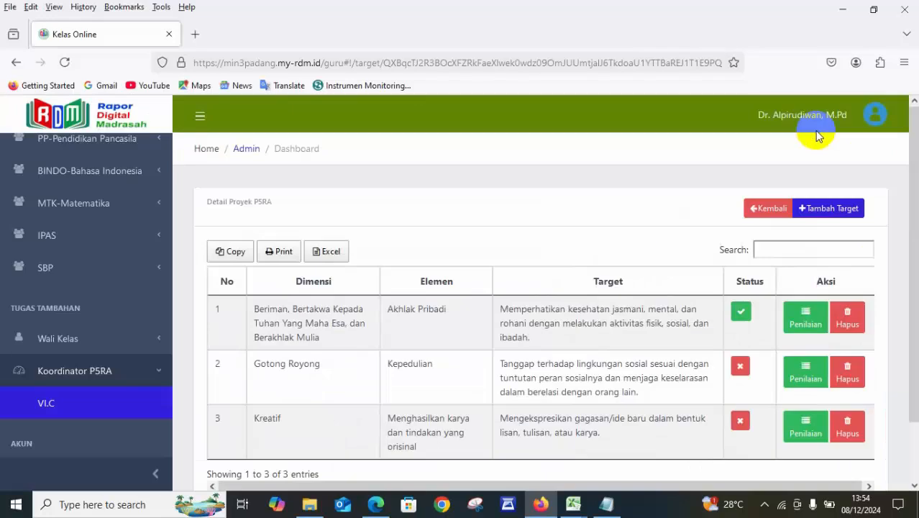
{"action": "left_click", "coordinate": [756, 207]}
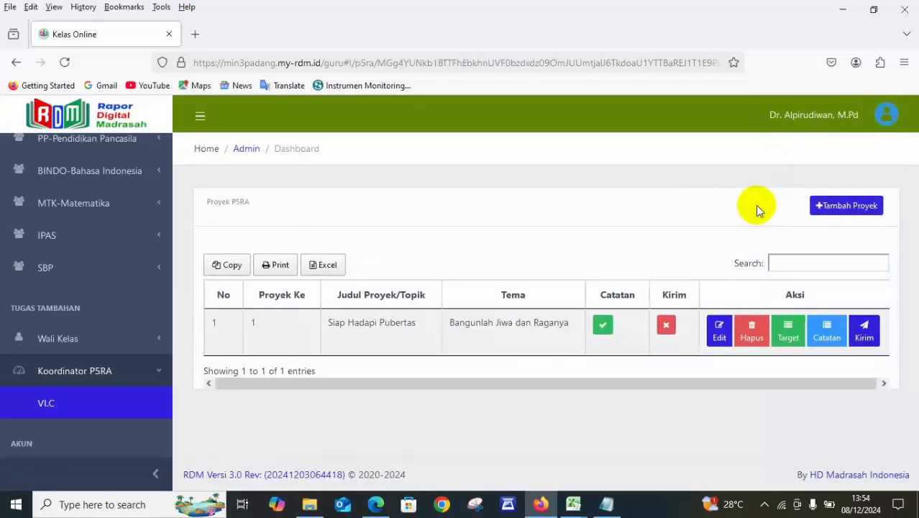
Copy student 1's process note into student 2's note for the Siap Hadapi Pubertas project, and close the notes without saving.
{"action": "left_click", "coordinate": [827, 331]}
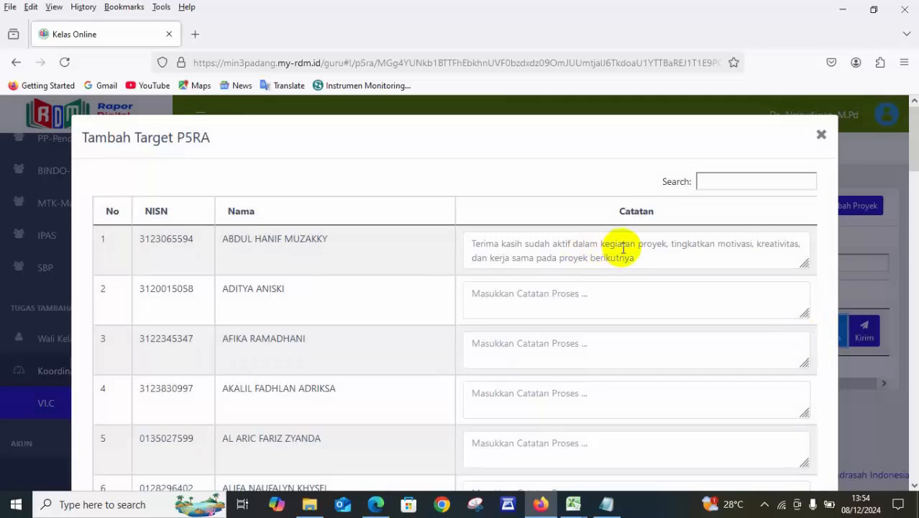
{"action": "left_click", "coordinate": [646, 257]}
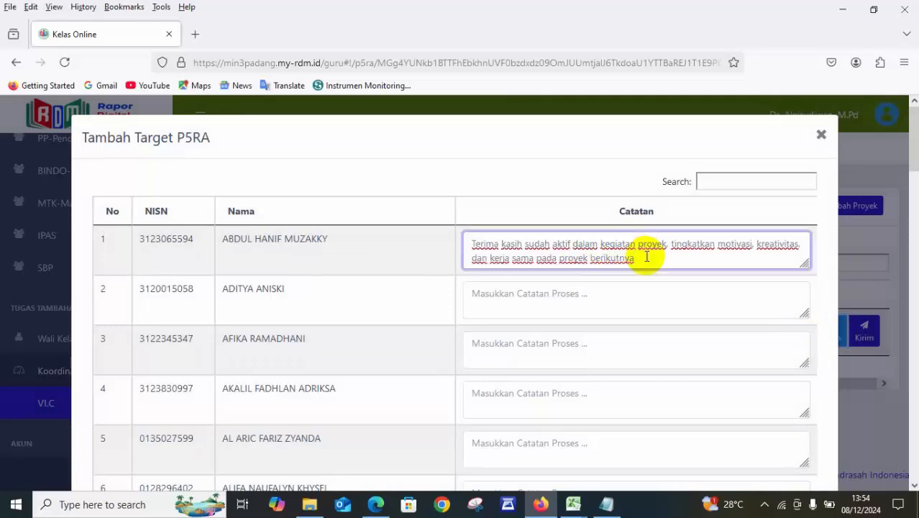
{"action": "key", "text": "ctrl+a"}
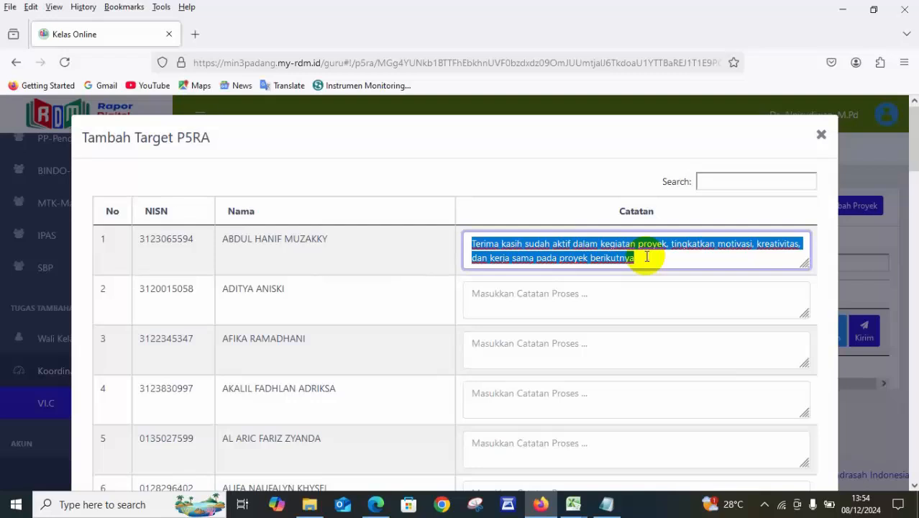
{"action": "left_click", "coordinate": [647, 257]}
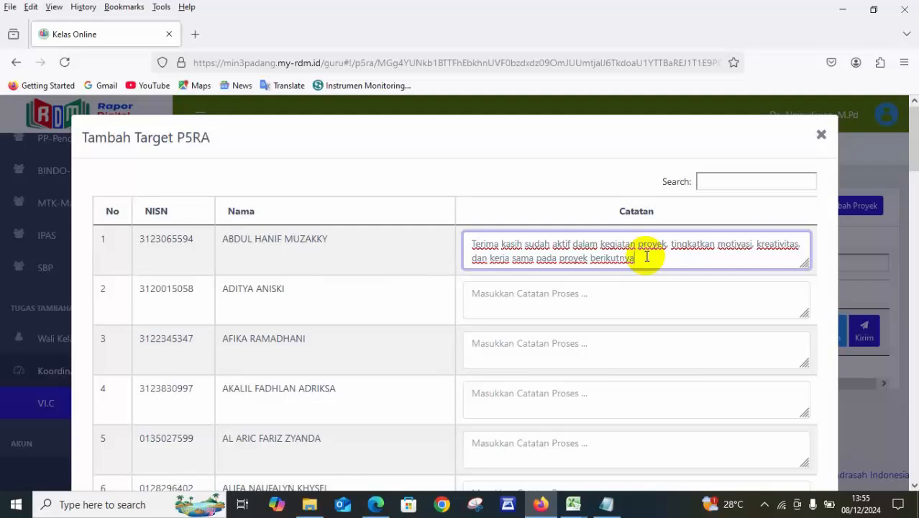
{"action": "key", "text": "ctrl+a"}
{"action": "key", "text": "ctrl+c"}
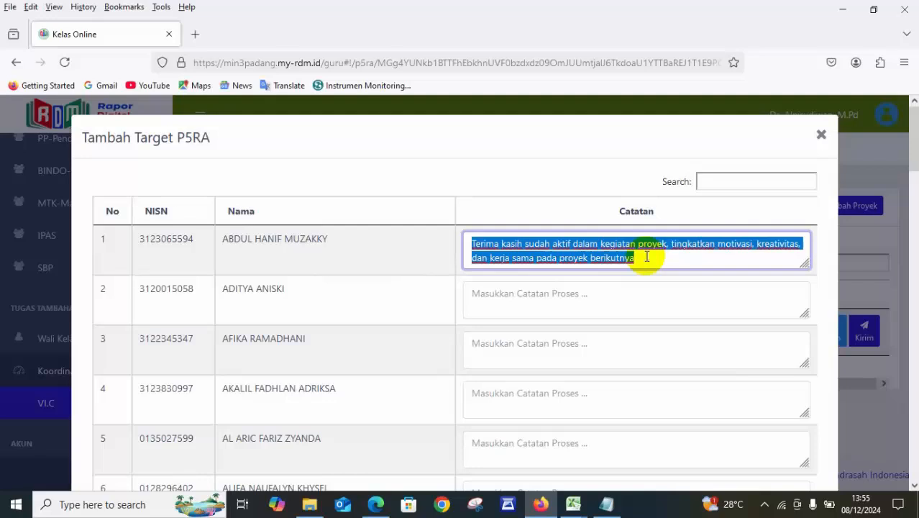
{"action": "left_click", "coordinate": [642, 310]}
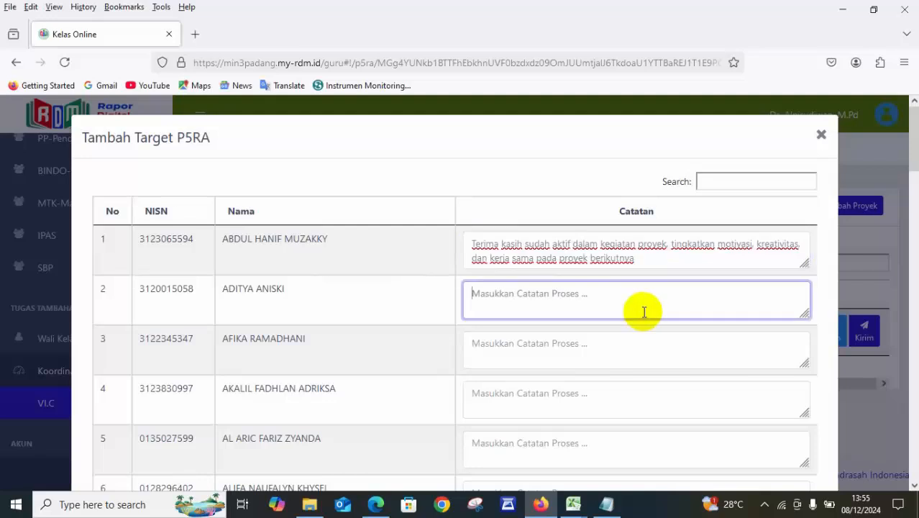
{"action": "key", "text": "ctrl+v"}
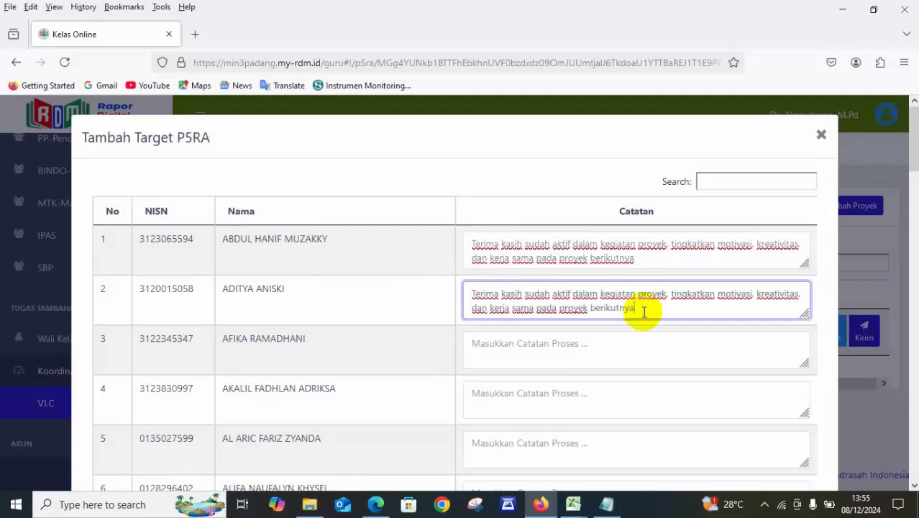
{"action": "left_click", "coordinate": [821, 134]}
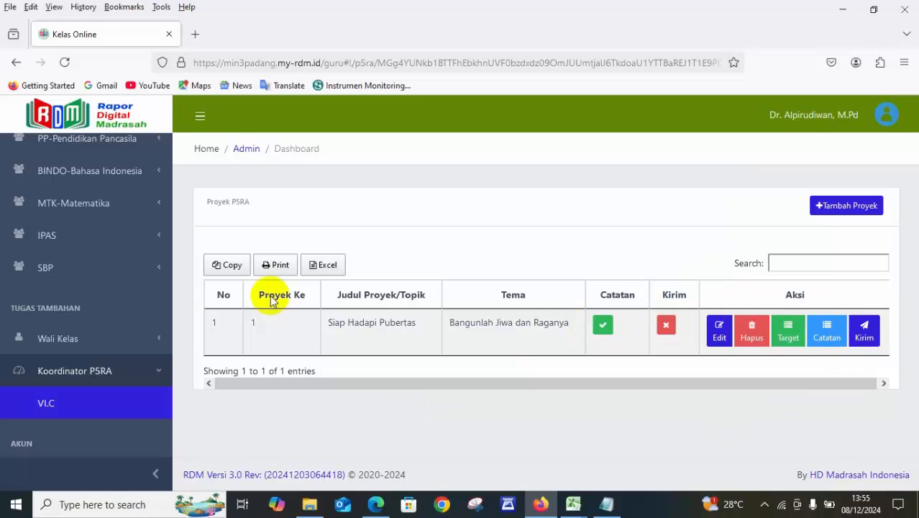
Open the homeroom teacher's Rapor P5RA page and examine the per-student report printing list for class VI.C.
{"action": "left_click", "coordinate": [76, 341]}
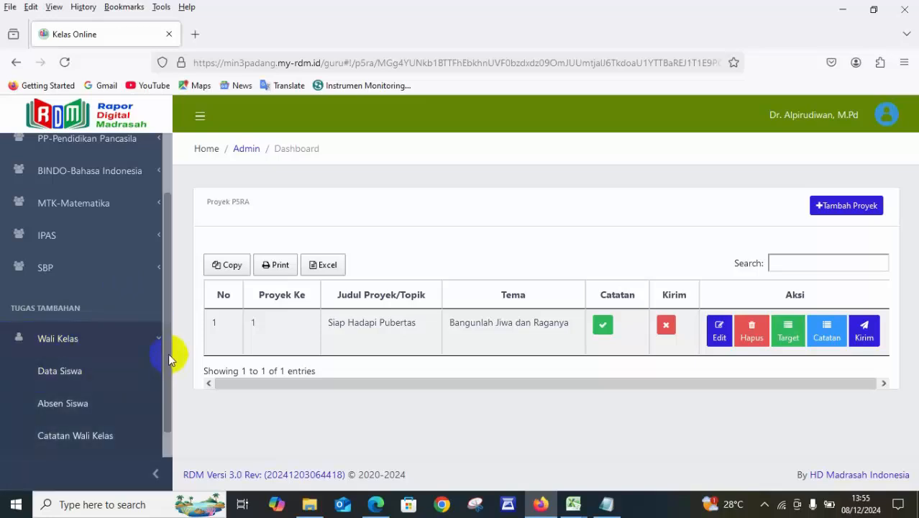
{"action": "left_click_drag", "start_coordinate": [168, 353], "coordinate": [169, 453]}
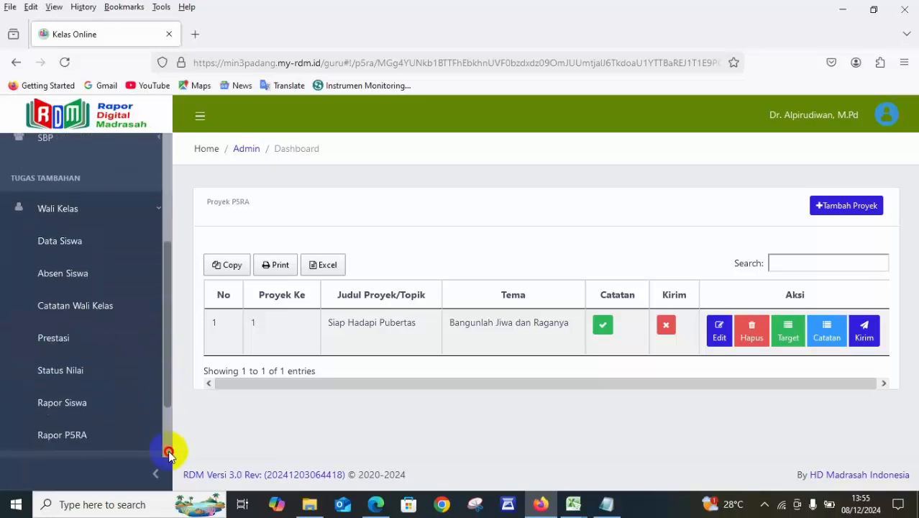
{"action": "left_click", "coordinate": [108, 444]}
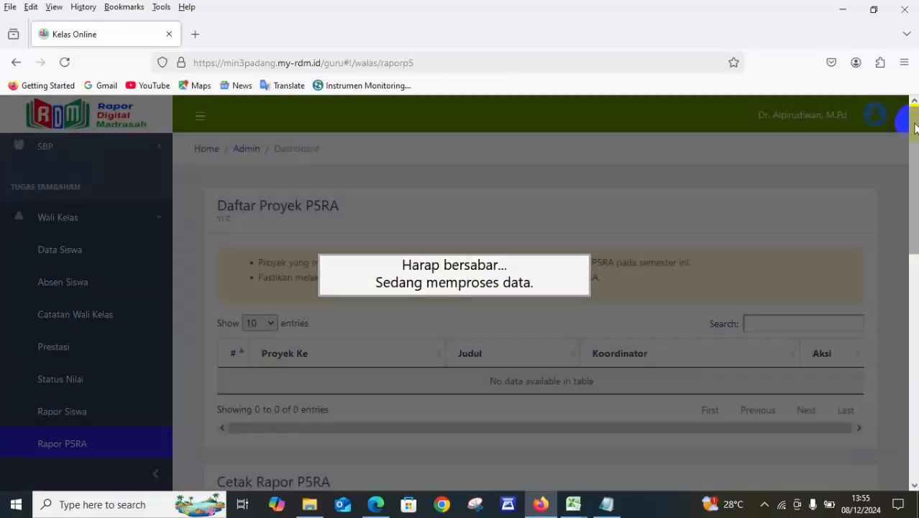
{"action": "left_click_drag", "start_coordinate": [914, 128], "coordinate": [915, 231]}
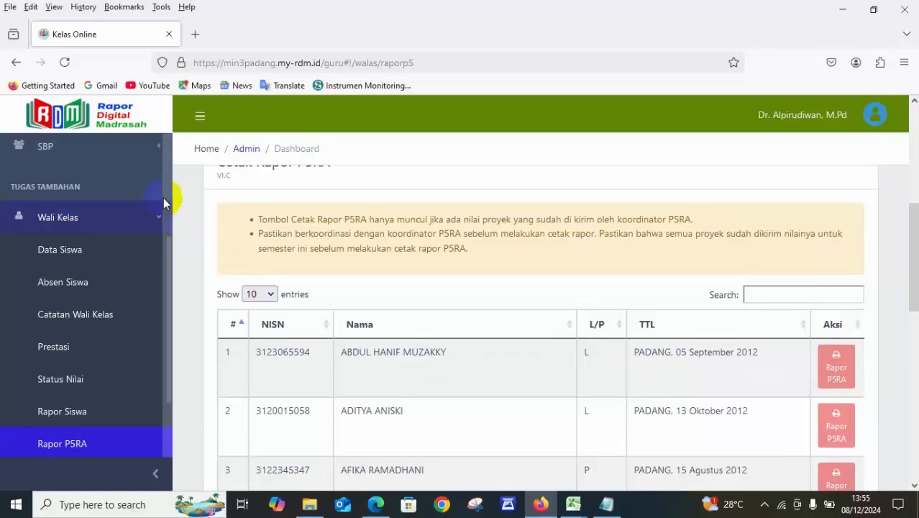
Return to the P5RA coordinator's project list for class VI.C.
{"action": "left_click", "coordinate": [152, 218]}
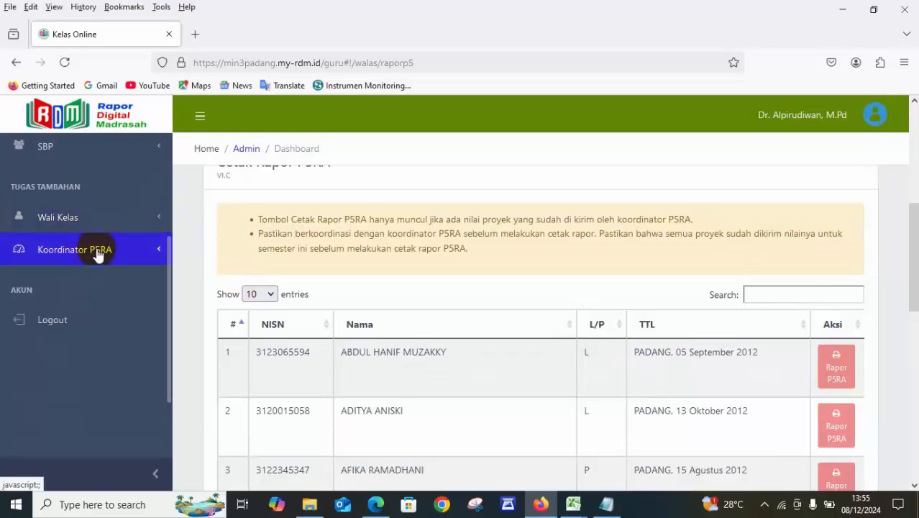
{"action": "left_click", "coordinate": [94, 248]}
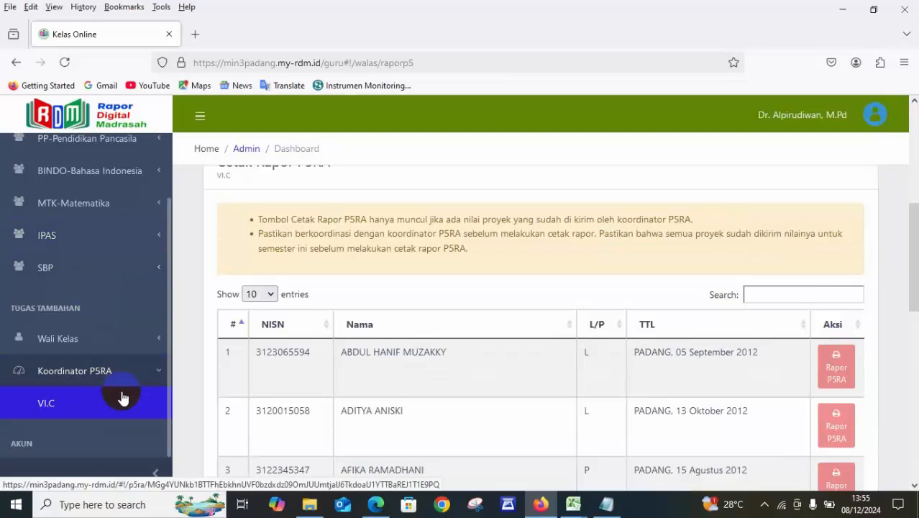
{"action": "left_click", "coordinate": [94, 408]}
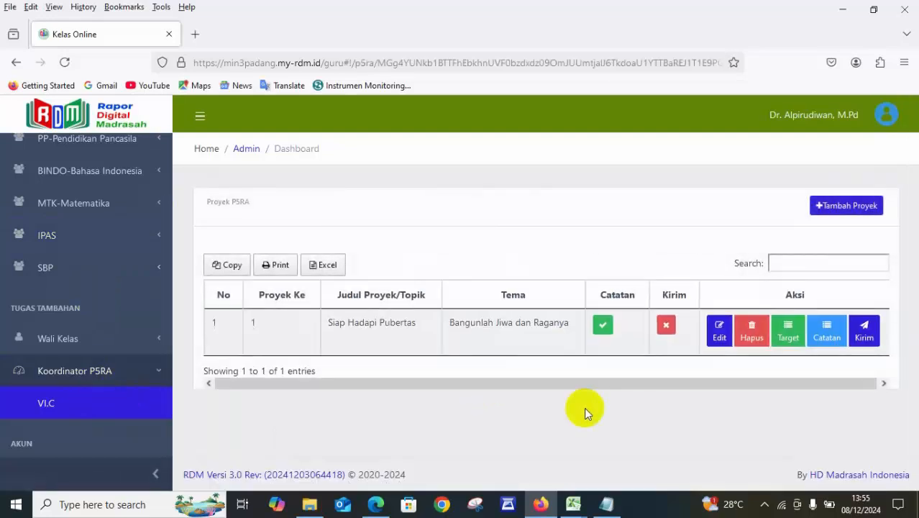
Switch to the module PDF in Edge, review its cover, project description and Fase C targets, and return to Rapor Digital Madrasah in Firefox.
{"action": "left_click", "coordinate": [375, 504]}
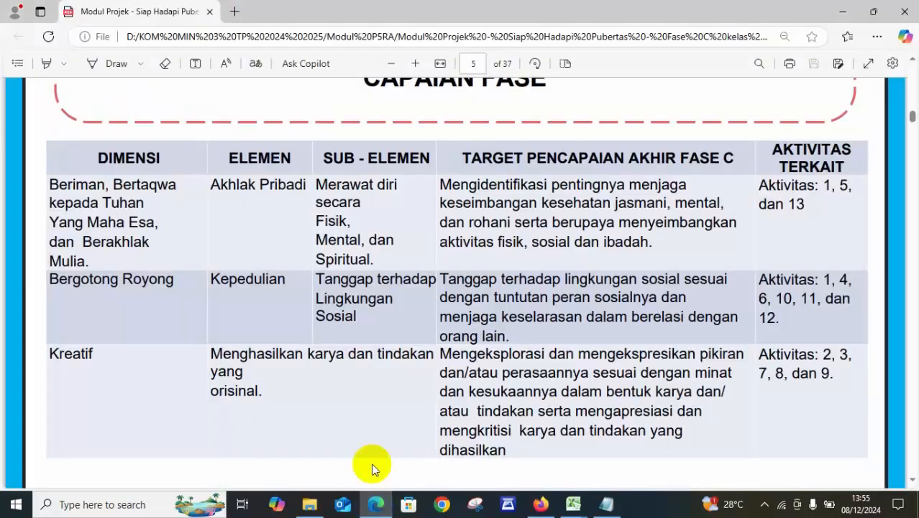
{"action": "scroll", "coordinate": [179, 187], "scroll_direction": "up", "scroll_amount": 20}
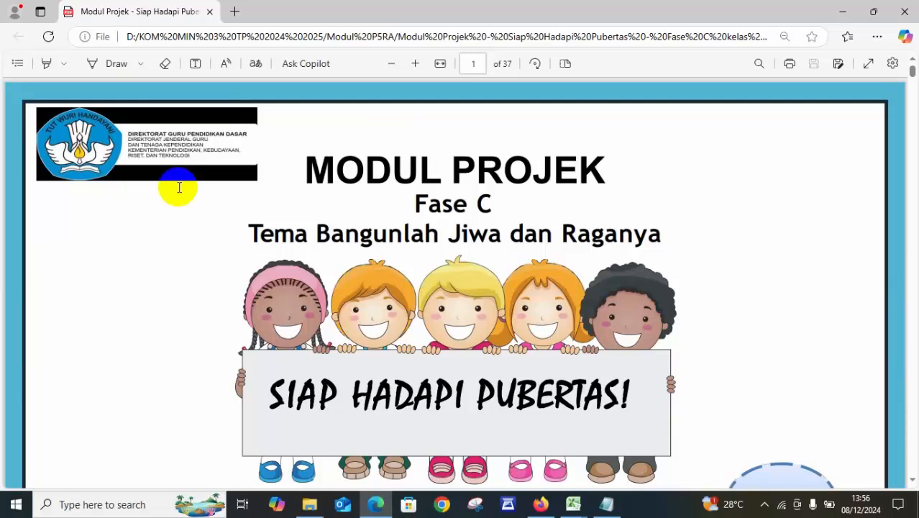
{"action": "scroll", "coordinate": [339, 410], "scroll_direction": "down", "scroll_amount": 10}
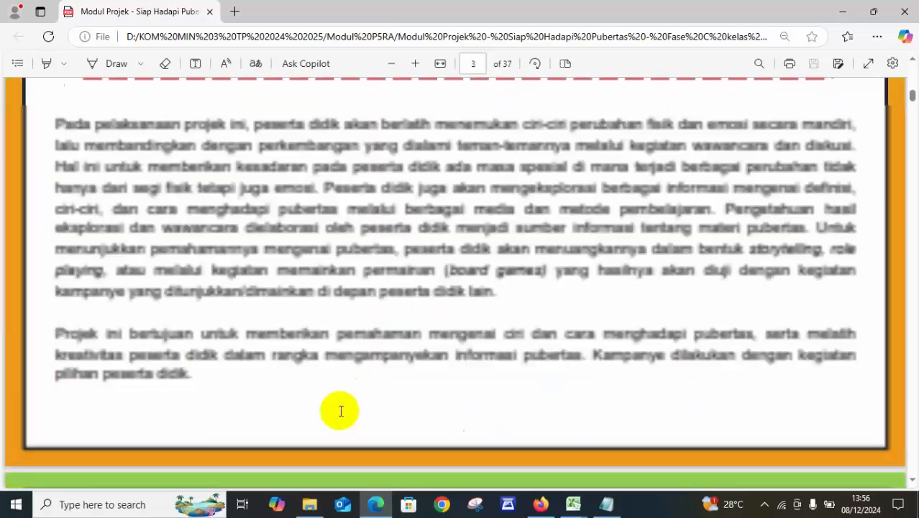
{"action": "scroll", "coordinate": [341, 410], "scroll_direction": "down", "scroll_amount": 3}
{"action": "scroll", "coordinate": [341, 410], "scroll_direction": "up", "scroll_amount": 5}
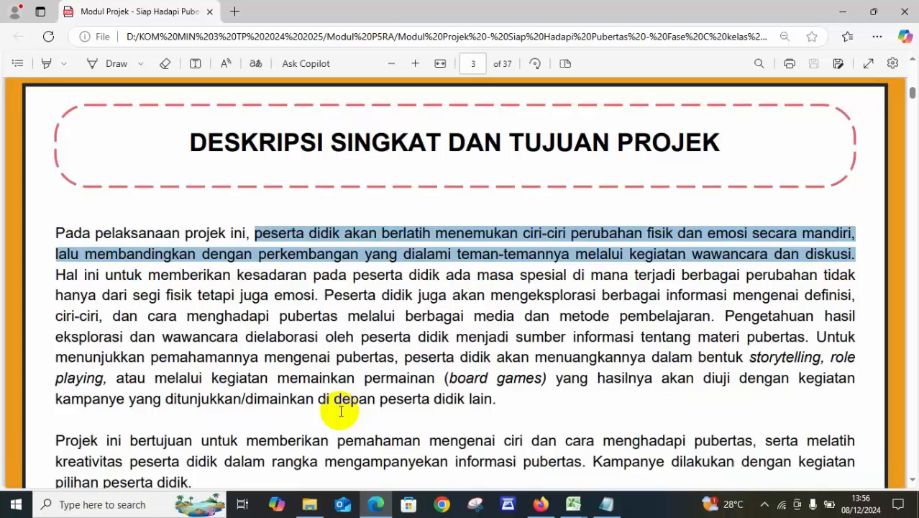
{"action": "scroll", "coordinate": [341, 410], "scroll_direction": "down", "scroll_amount": 8}
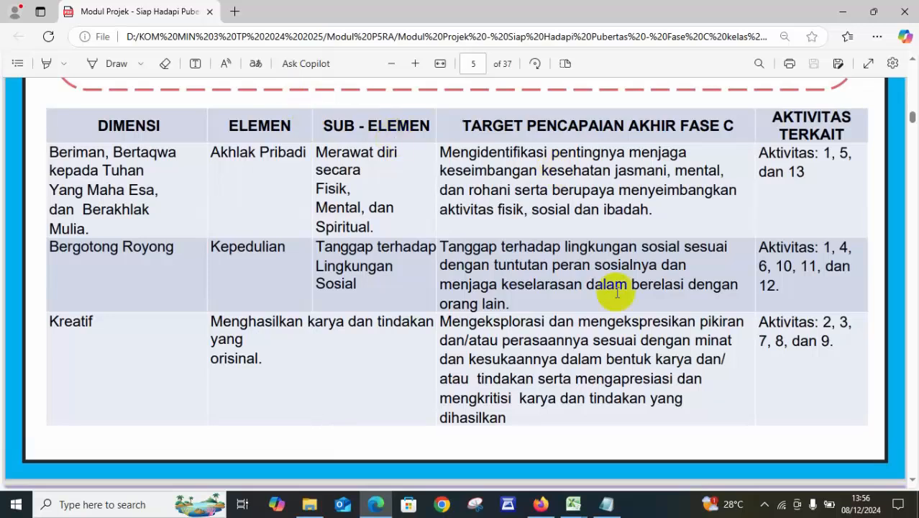
{"action": "left_click", "coordinate": [541, 504]}
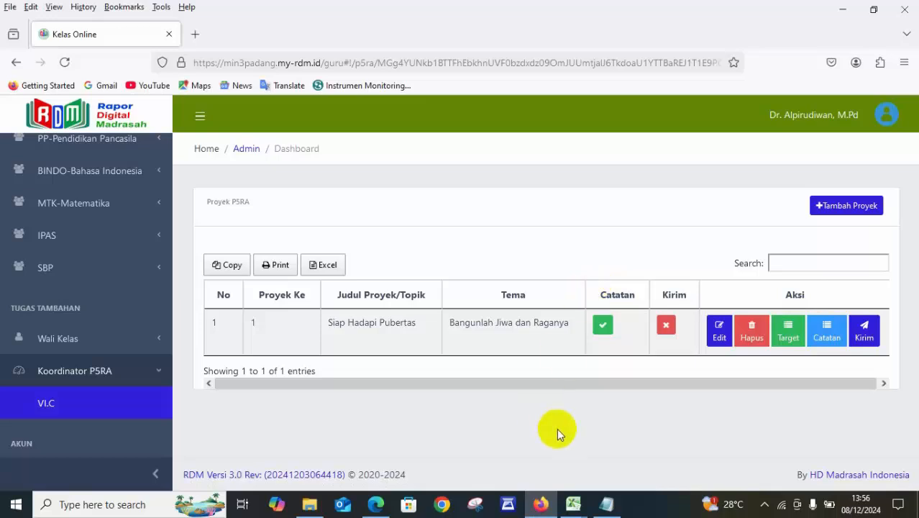
Switch to Notepad, add the closing line "Semoga bermanfaat" below the SAB entry, and minimize the note.
{"action": "left_click", "coordinate": [607, 505]}
{"action": "left_click", "coordinate": [769, 191]}
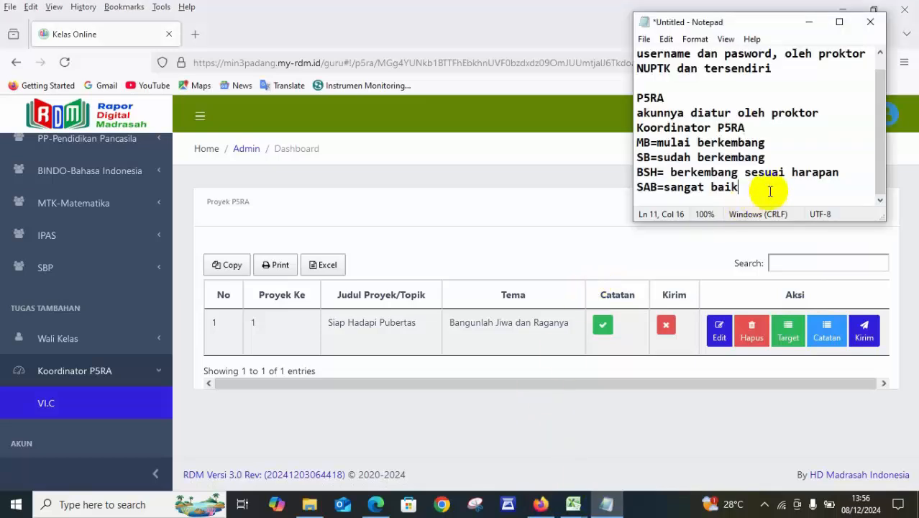
{"action": "key", "text": "Return"}
{"action": "type", "text": "Sem"}
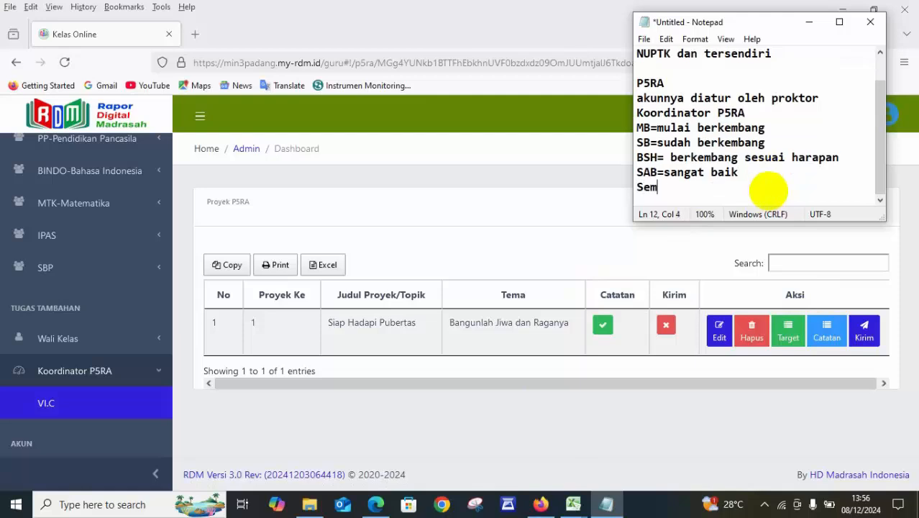
{"action": "type", "text": "oga bermanfaat"}
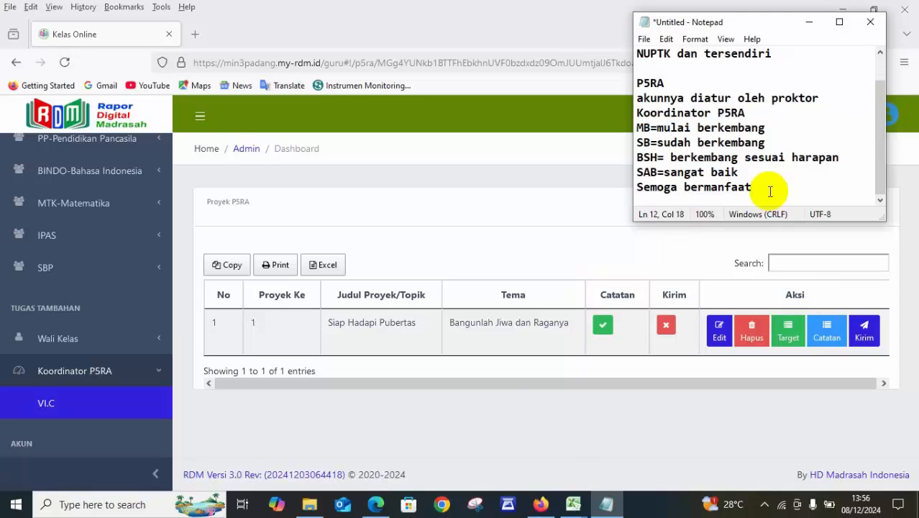
{"action": "left_click", "coordinate": [809, 21]}
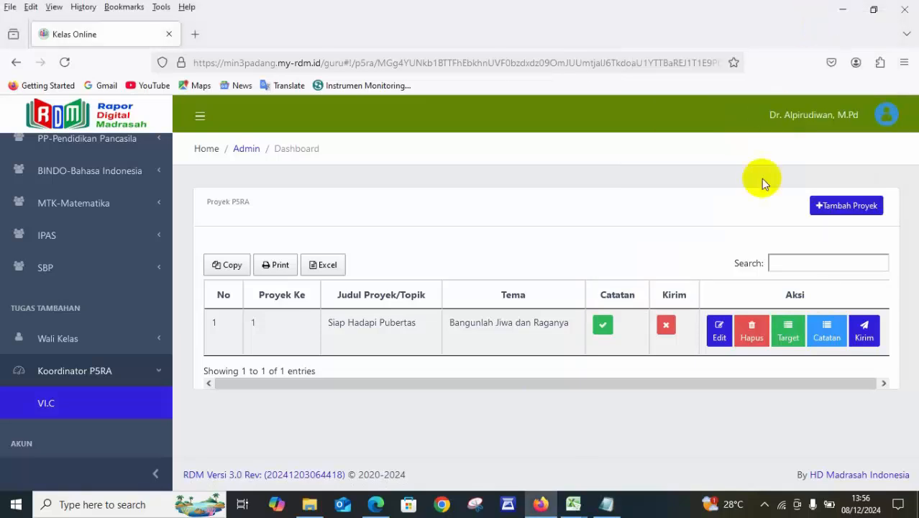